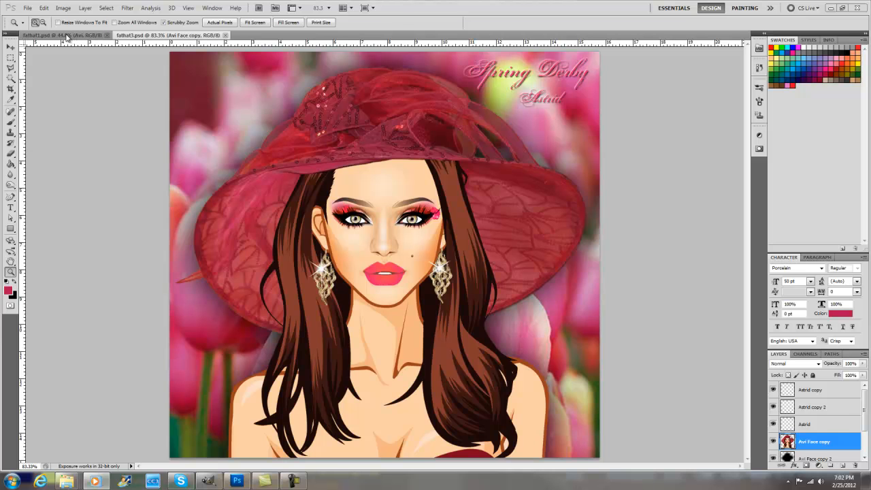
# - Show the source pictures in fathat1.psd, and switch to GIMP with the layered hat composition
pyautogui.click(66, 36)
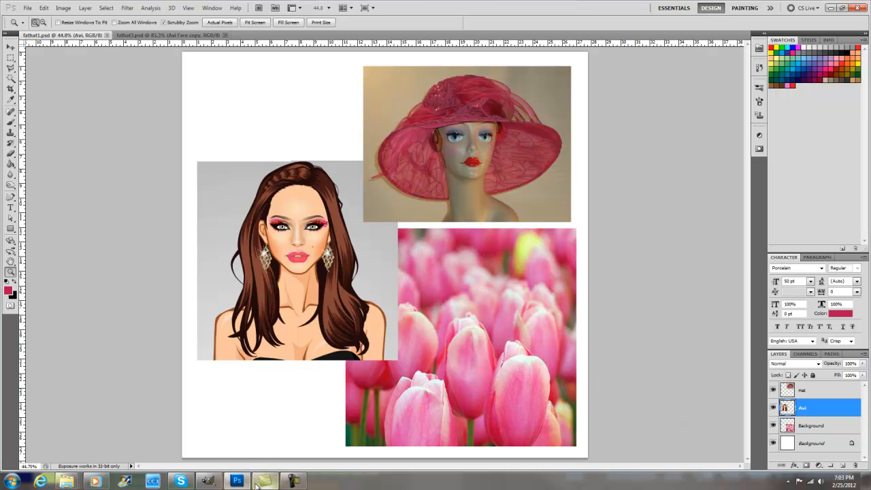
pyautogui.click(207, 482)
pyautogui.press('o')
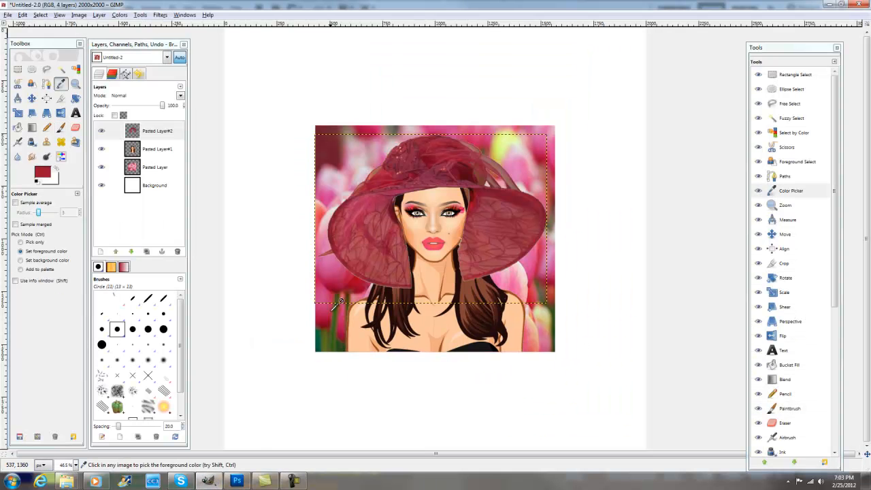
# - Rename the pasted tulip layer as Background#1 and the pasted avatar layer as Avi Beauty
pyautogui.doubleClick(156, 168)
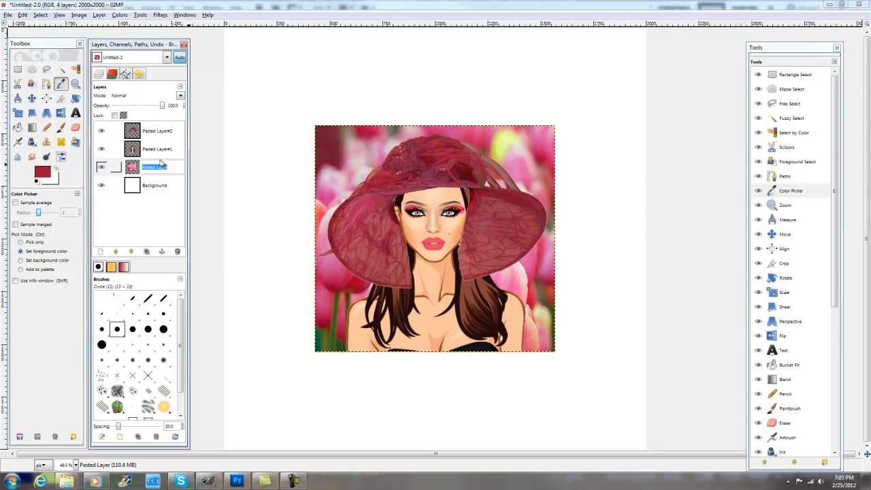
pyautogui.write('Background')
pyautogui.press('Return')
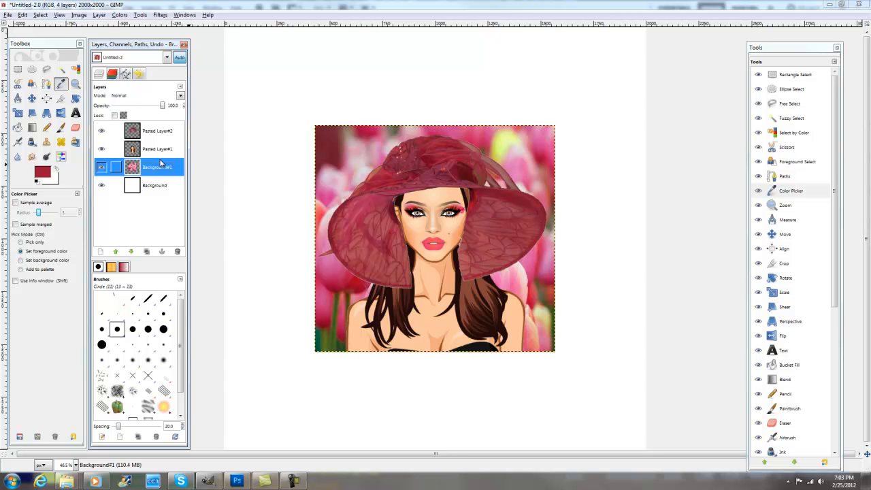
pyautogui.doubleClick(157, 149)
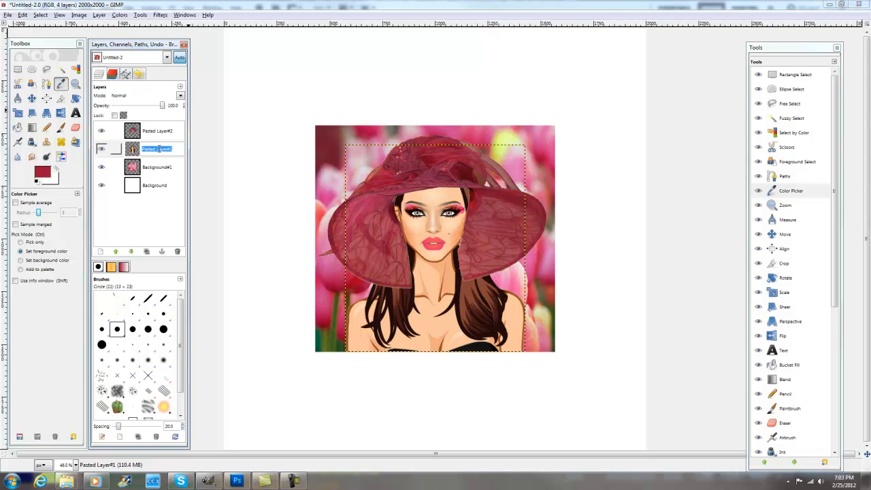
pyautogui.write('Avi Beauty')
pyautogui.press('Return')
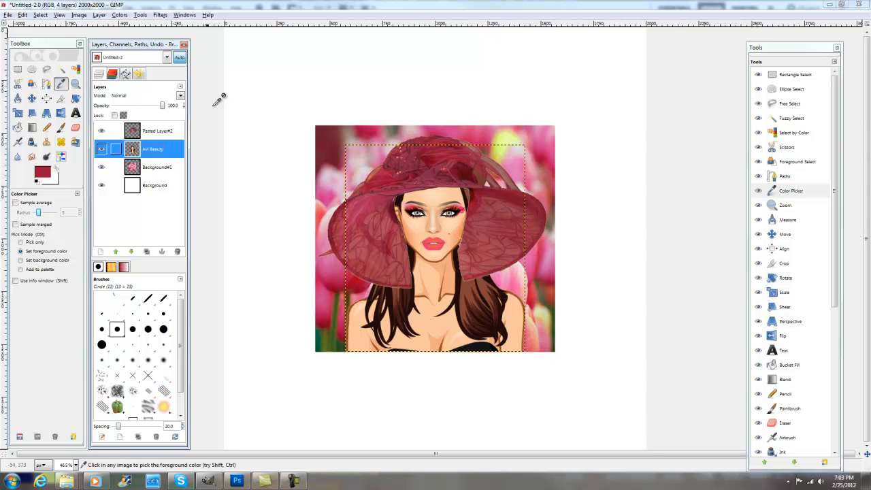
# - Rename the pasted hat layer at the top of the layer stack as Hat
pyautogui.doubleClick(166, 133)
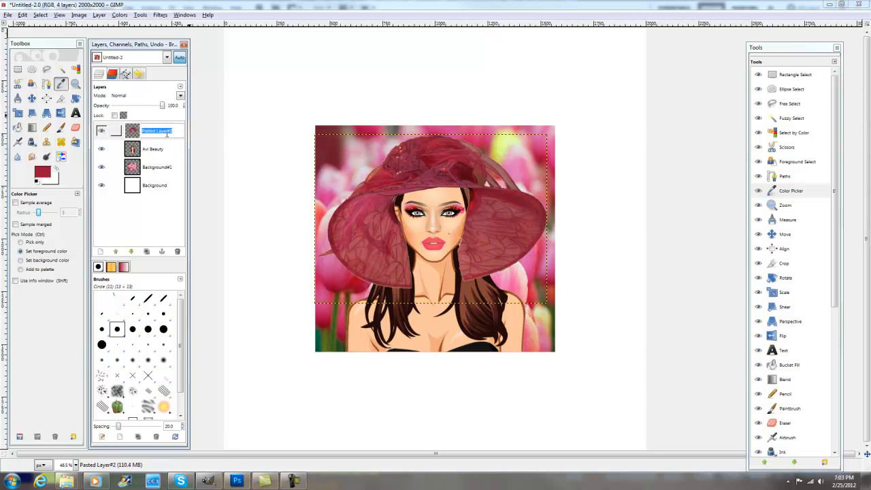
pyautogui.write('Hat')
pyautogui.press('Return')
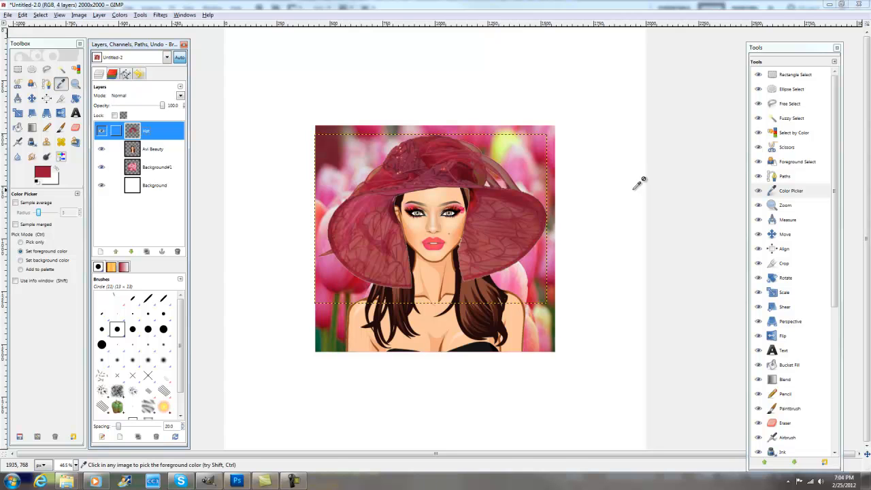
pyautogui.click(41, 15)
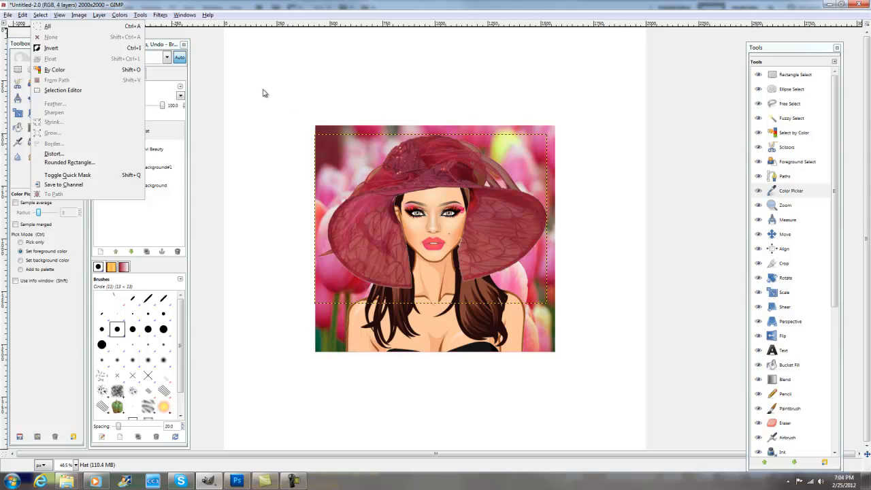
pyautogui.click(254, 3)
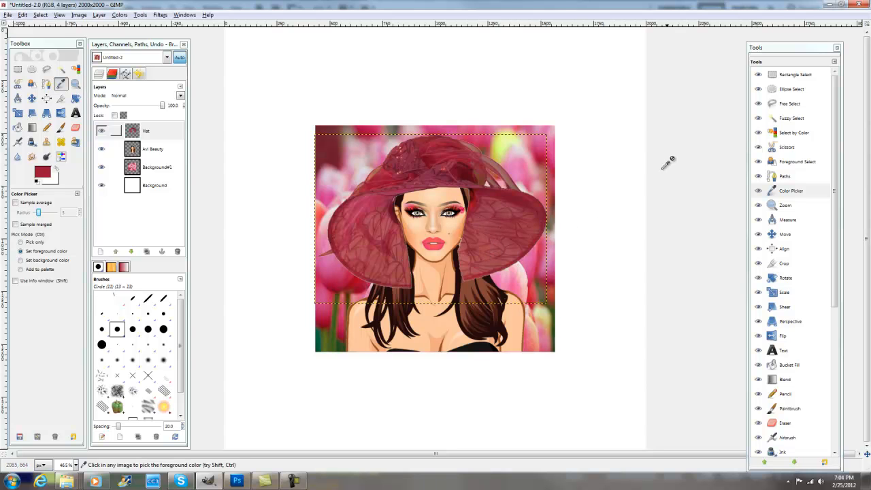
# - Lower the Hat layer's opacity to about 65 percent so the avatar's hair shows through
pyautogui.click(786, 107)
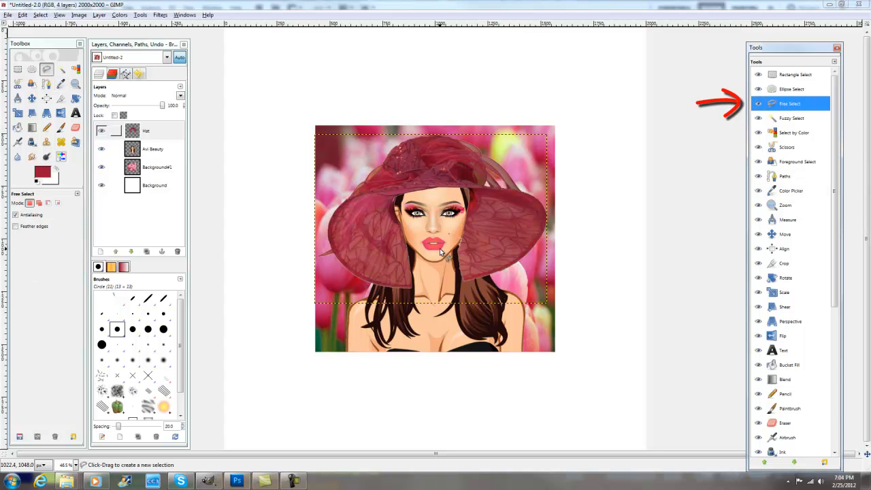
pyautogui.click(74, 84)
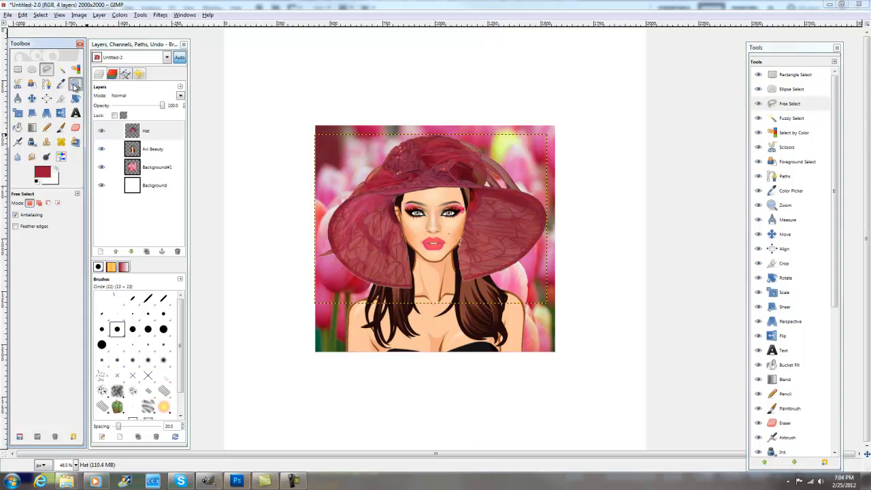
pyautogui.click(398, 228)
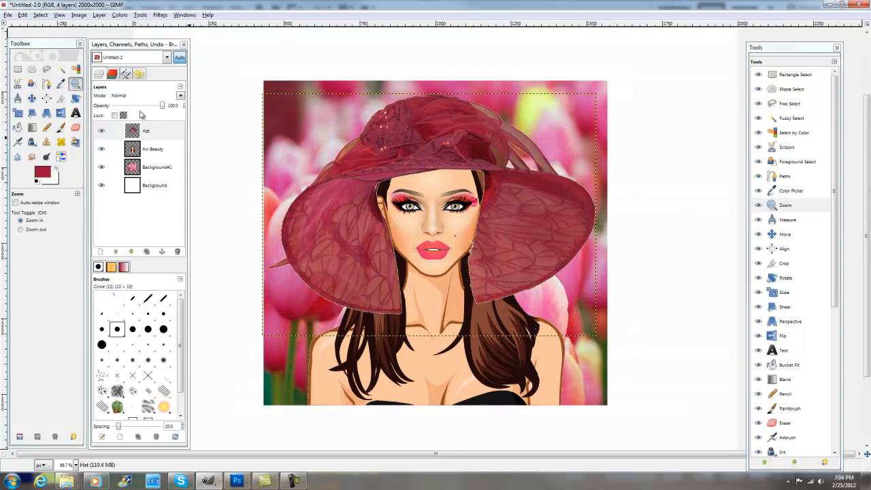
pyautogui.click(789, 105)
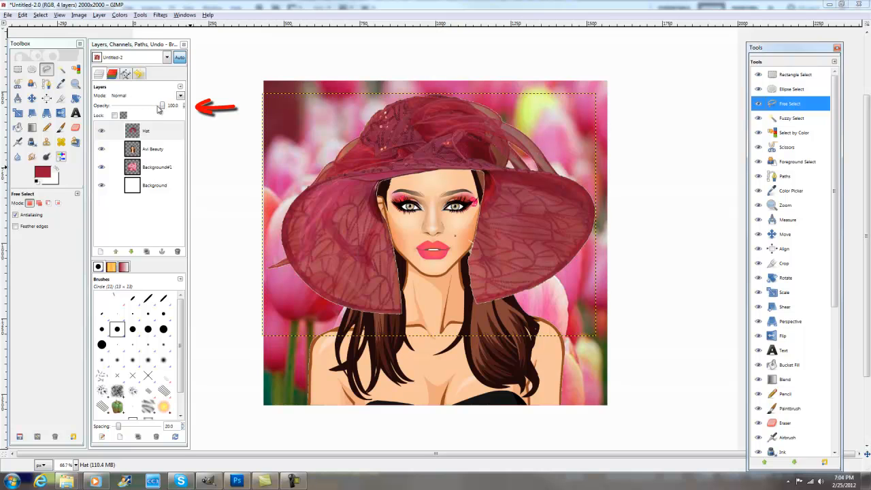
pyautogui.moveTo(163, 109); pyautogui.dragTo(145, 109)
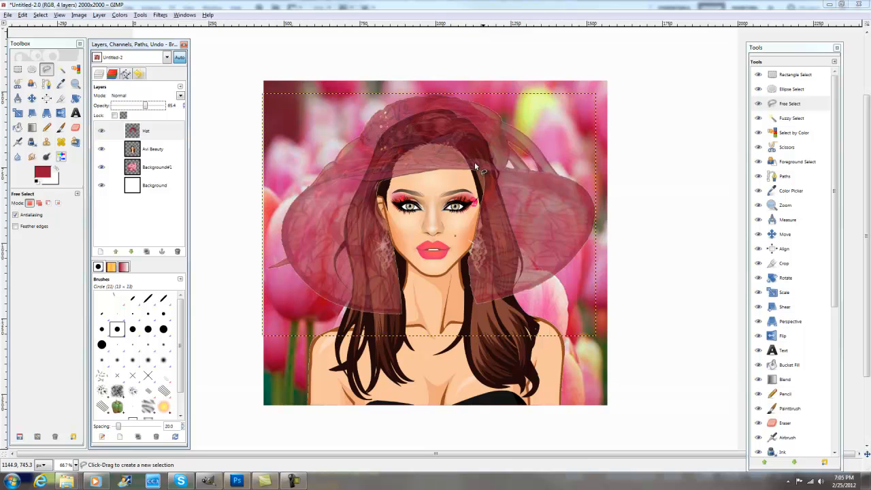
pyautogui.click(780, 105)
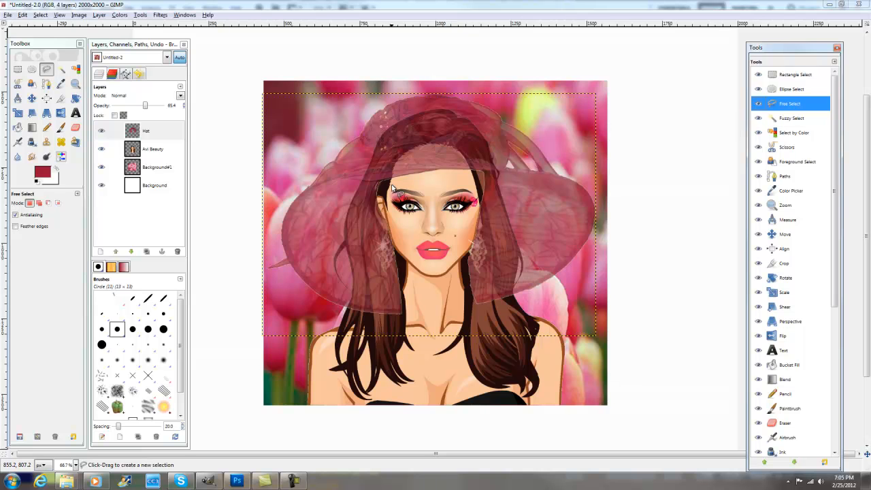
pyautogui.click(75, 128)
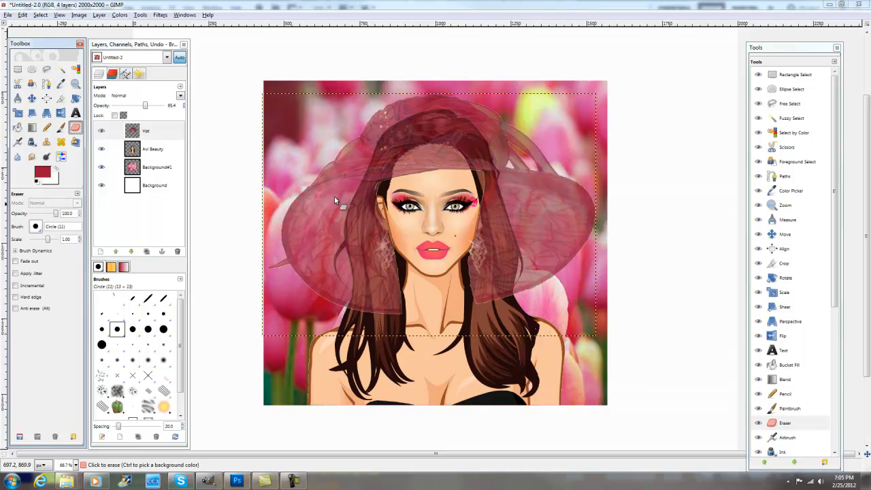
pyautogui.click(393, 264)
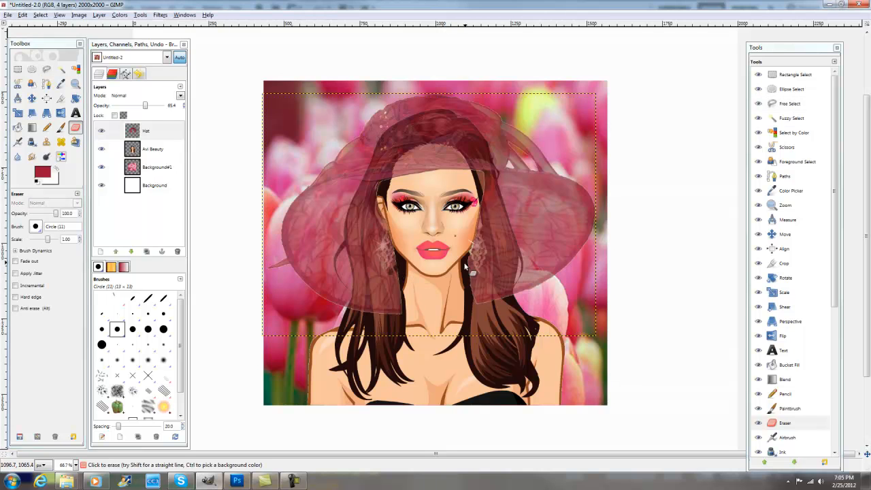
# - Outline the hair and face area below the hat brim with Free Select and delete it from the Hat layer
pyautogui.click(776, 103)
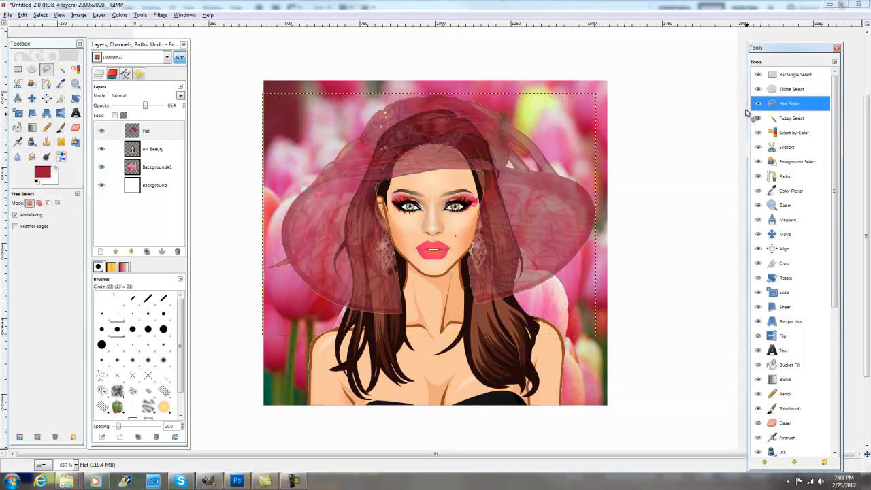
pyautogui.click(401, 192)
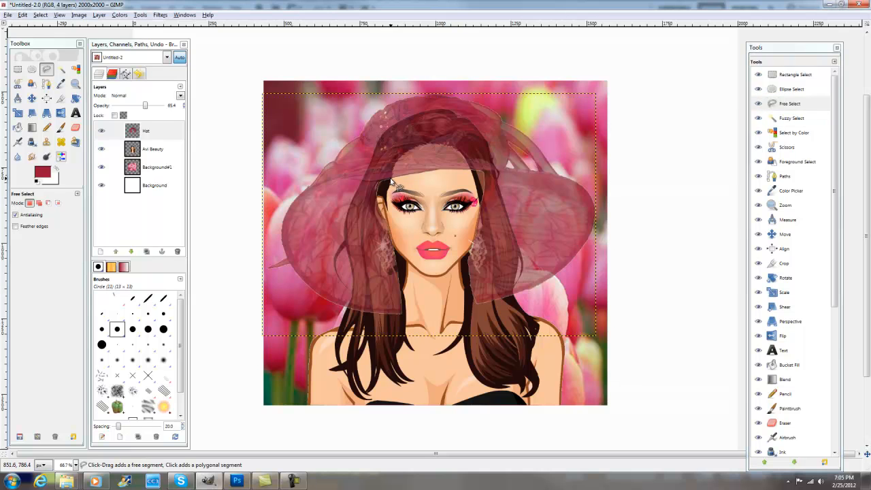
pyautogui.click(383, 179)
pyautogui.click(378, 180)
pyautogui.click(372, 182)
pyautogui.click(365, 184)
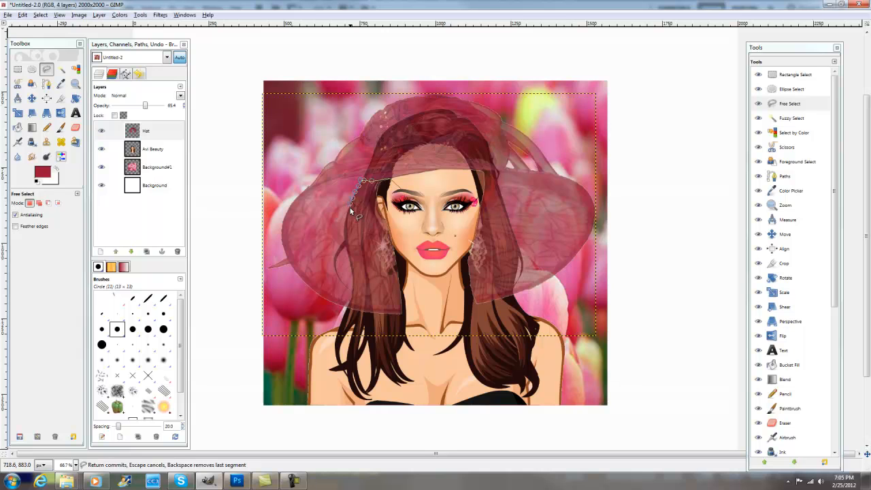
pyautogui.click(345, 244)
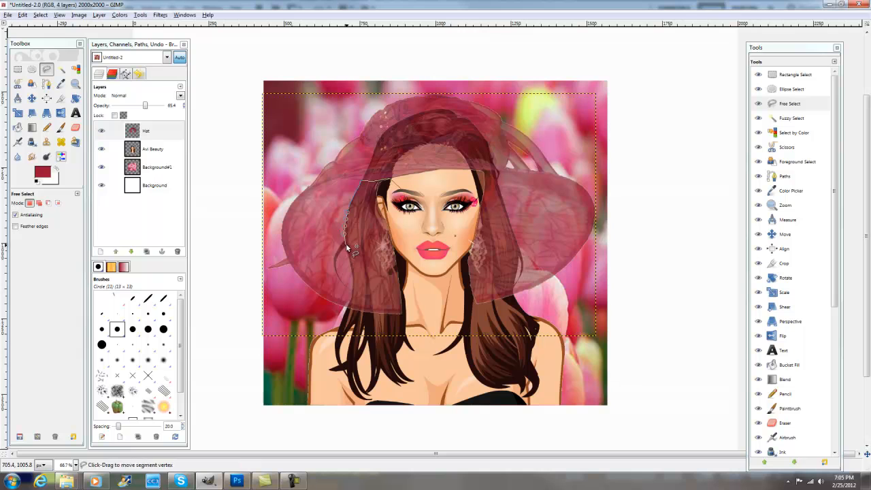
pyautogui.click(352, 279)
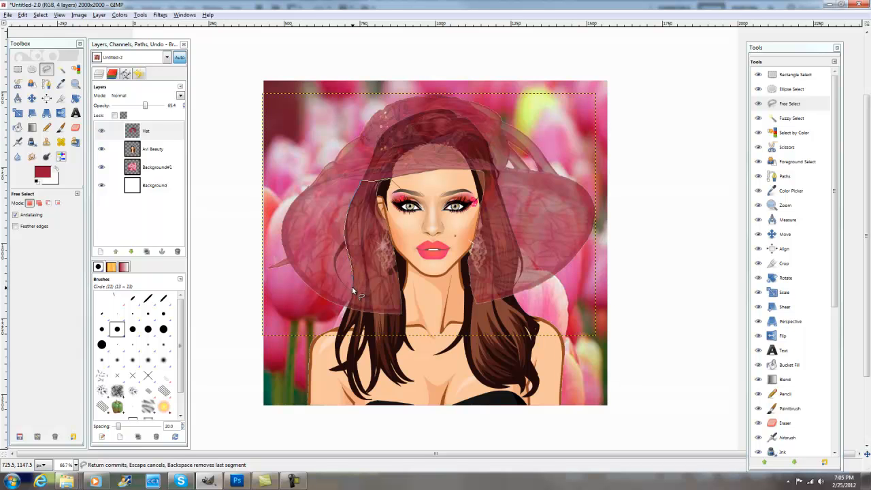
pyautogui.moveTo(353, 288)
pyautogui.mouseDown()
pyautogui.moveTo(347, 312)
pyautogui.moveTo(392, 320)
pyautogui.moveTo(463, 317)
pyautogui.moveTo(513, 300)
pyautogui.moveTo(518, 258)
pyautogui.moveTo(509, 210)
pyautogui.moveTo(494, 173)
pyautogui.moveTo(472, 171)
pyautogui.mouseUp()
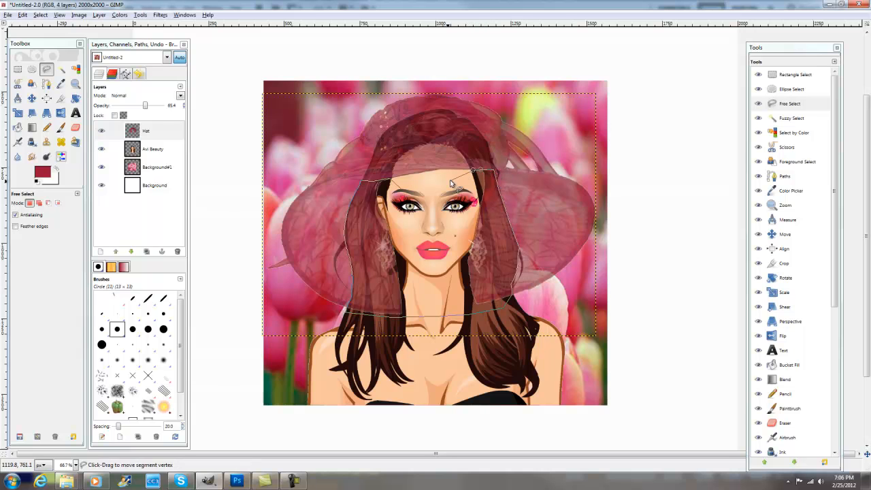
pyautogui.click(401, 187)
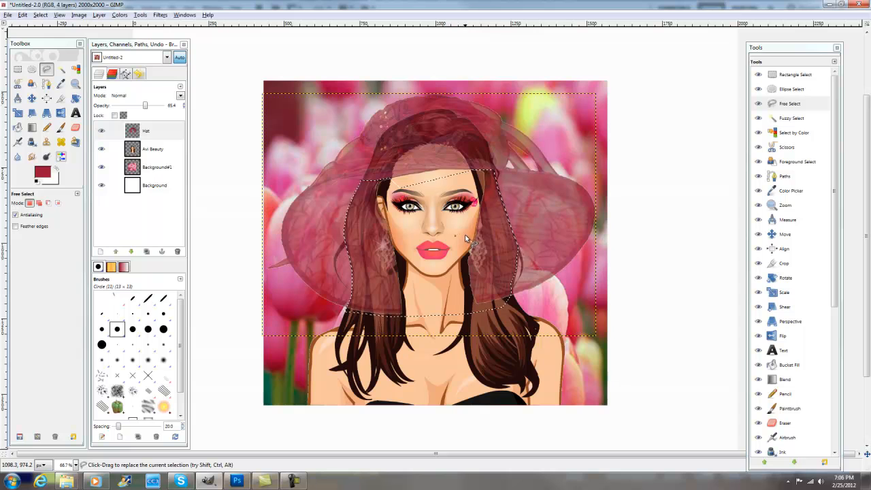
pyautogui.press('Delete')
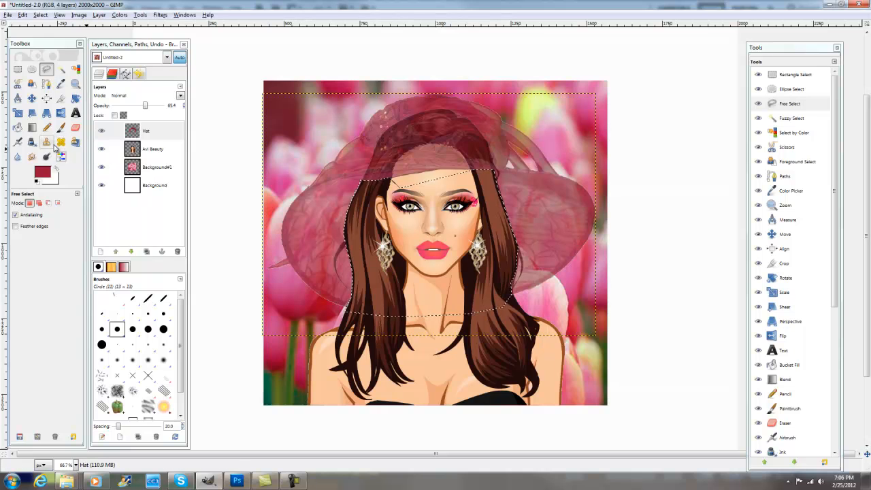
# - Outline the thin curved hair strand beside the left-hand hair with Free Select and delete the hat covering it
pyautogui.click(75, 84)
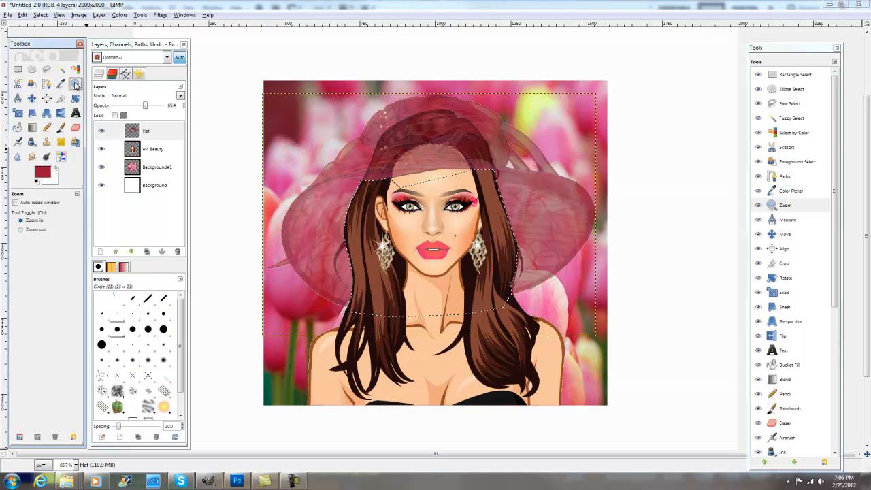
pyautogui.click(344, 261)
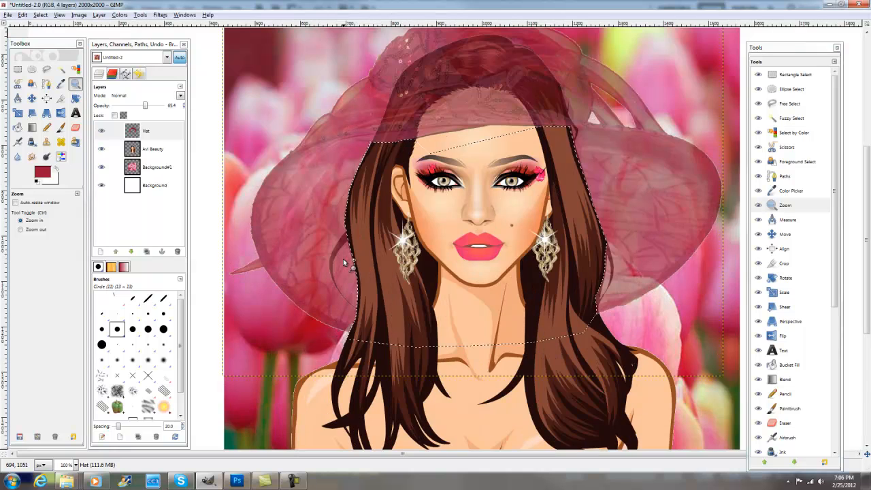
pyautogui.click(343, 256)
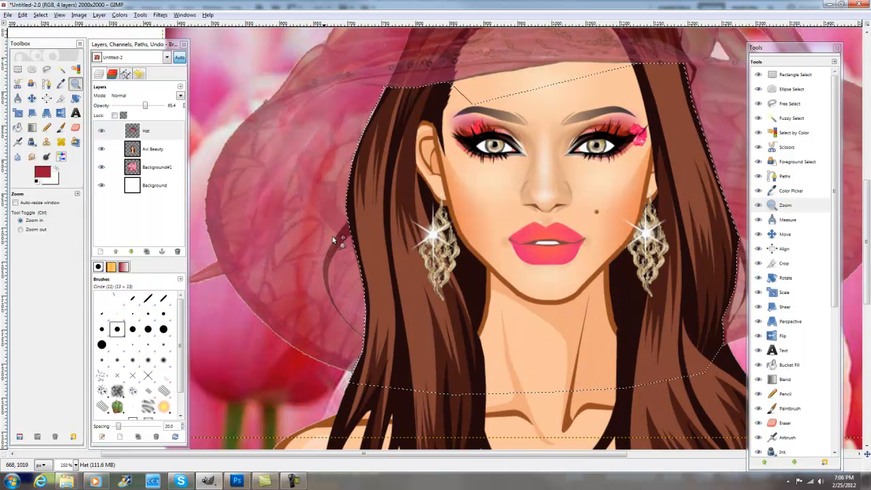
pyautogui.click(790, 104)
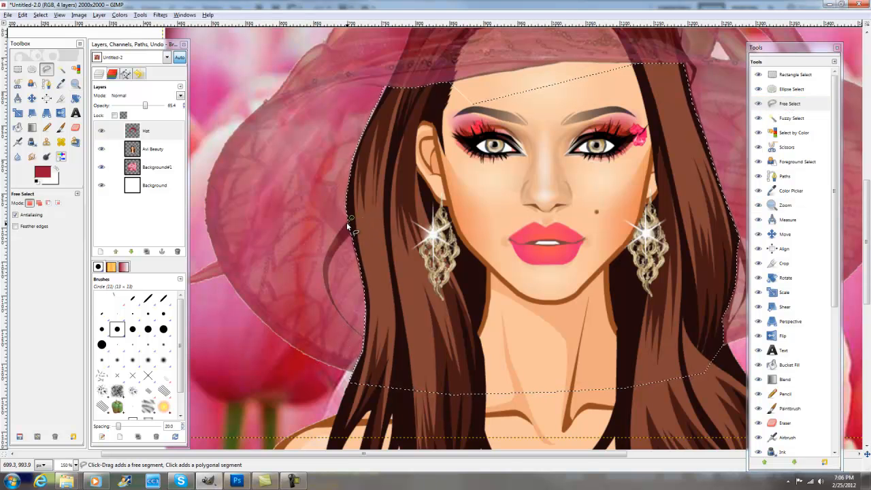
pyautogui.moveTo(346, 228)
pyautogui.mouseDown()
pyautogui.moveTo(321, 282)
pyautogui.moveTo(348, 325)
pyautogui.mouseUp()
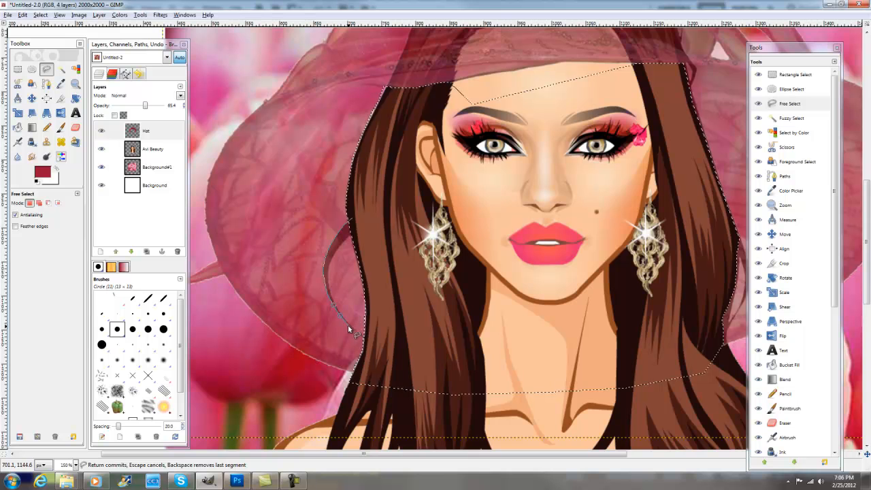
pyautogui.click(357, 334)
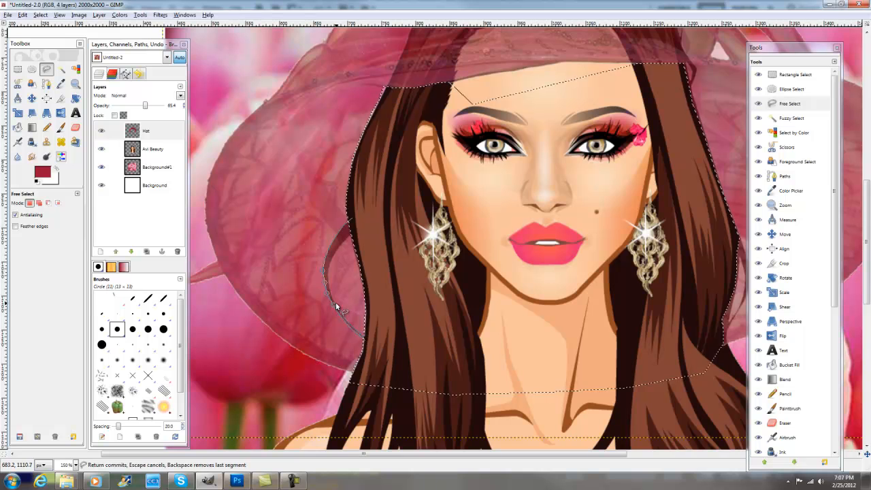
pyautogui.click(329, 261)
pyautogui.click(337, 249)
pyautogui.click(344, 240)
pyautogui.click(355, 230)
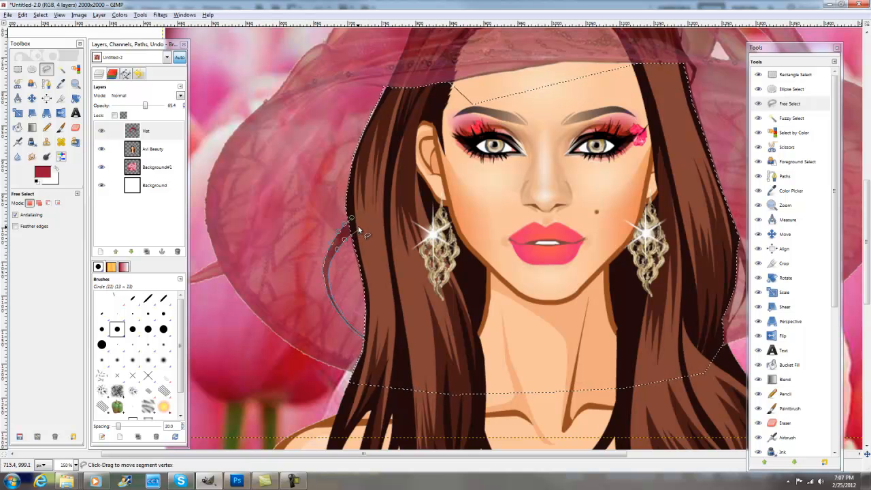
pyautogui.click(352, 220)
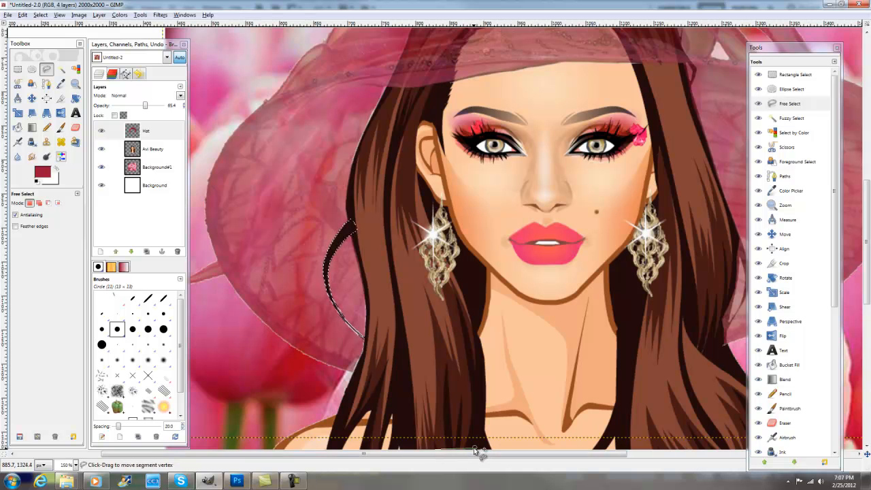
# - Clear the selection around the thin hair strand beside the left-hand hair
pyautogui.moveTo(474, 456); pyautogui.dragTo(605, 460)
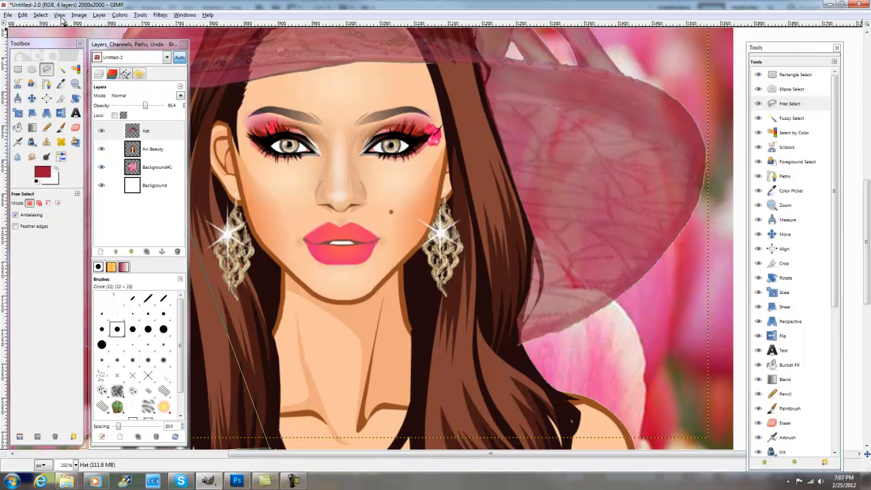
pyautogui.click(40, 15)
pyautogui.click(53, 38)
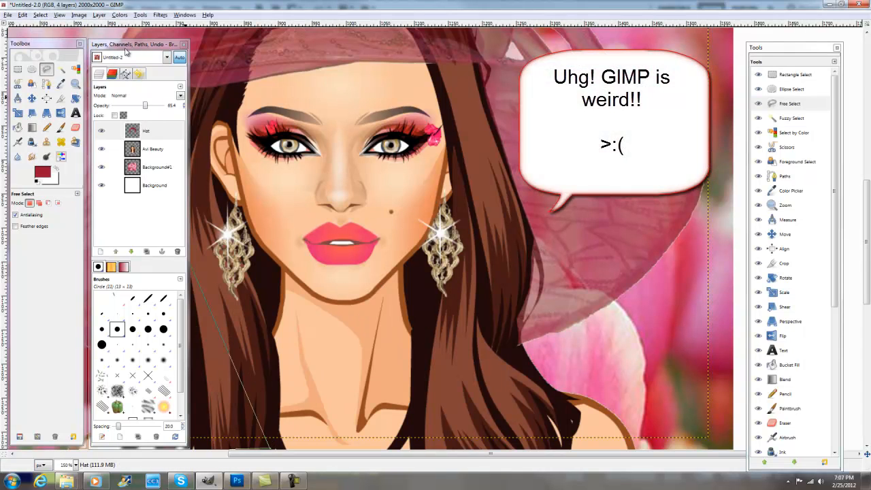
pyautogui.click(42, 15)
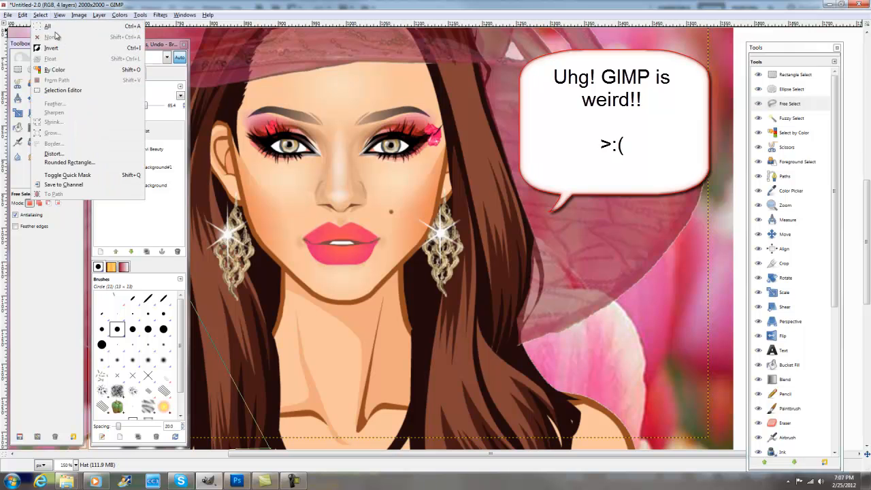
pyautogui.click(492, 273)
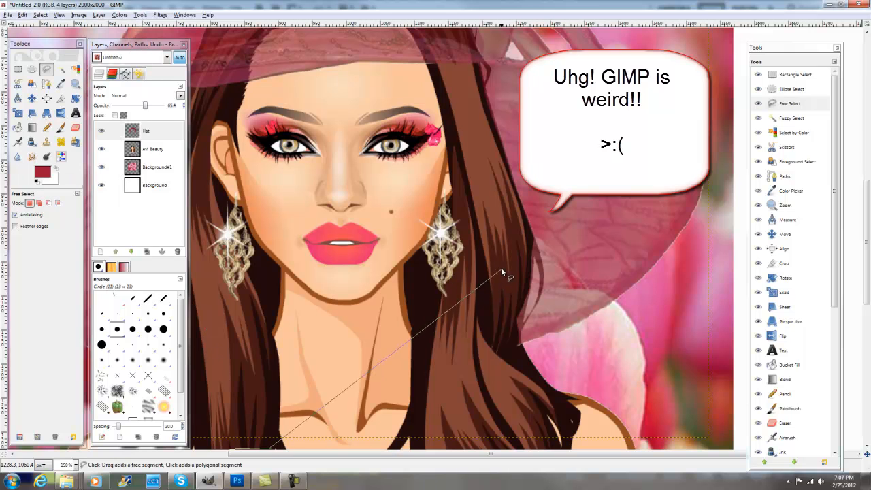
pyautogui.click(496, 303)
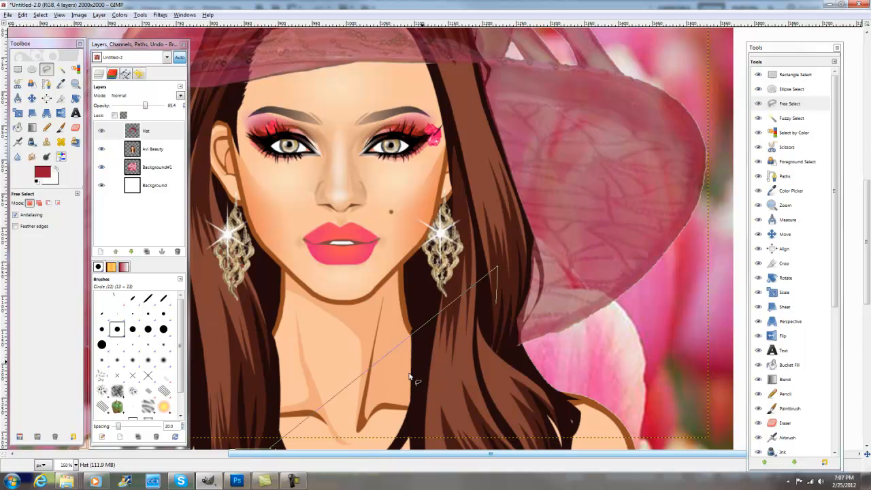
pyautogui.moveTo(332, 455); pyautogui.dragTo(314, 456)
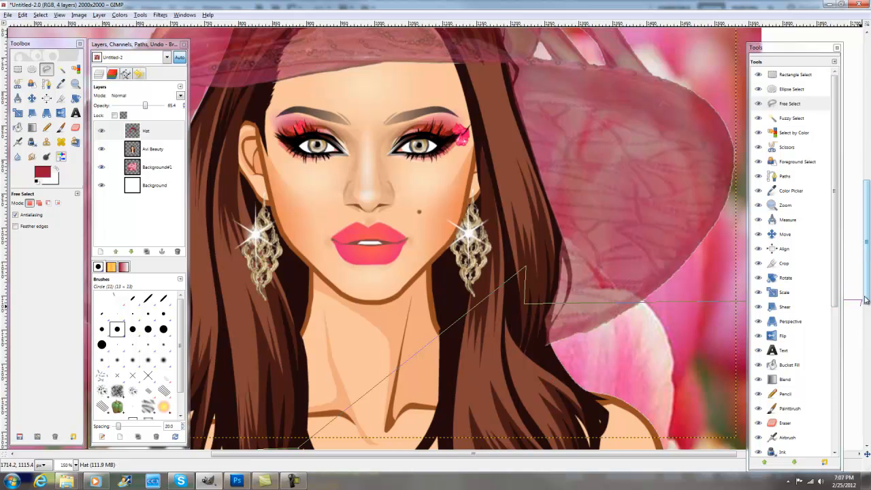
pyautogui.scroll(-2, 864, 301)
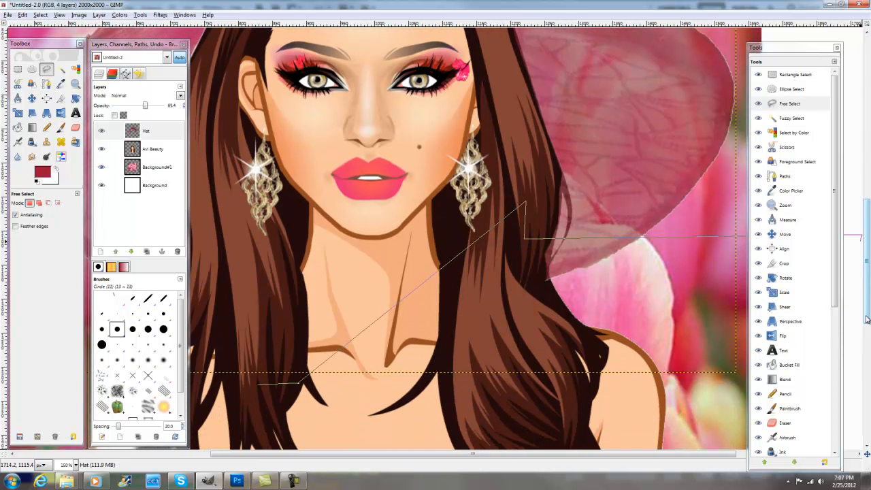
pyautogui.click(259, 388)
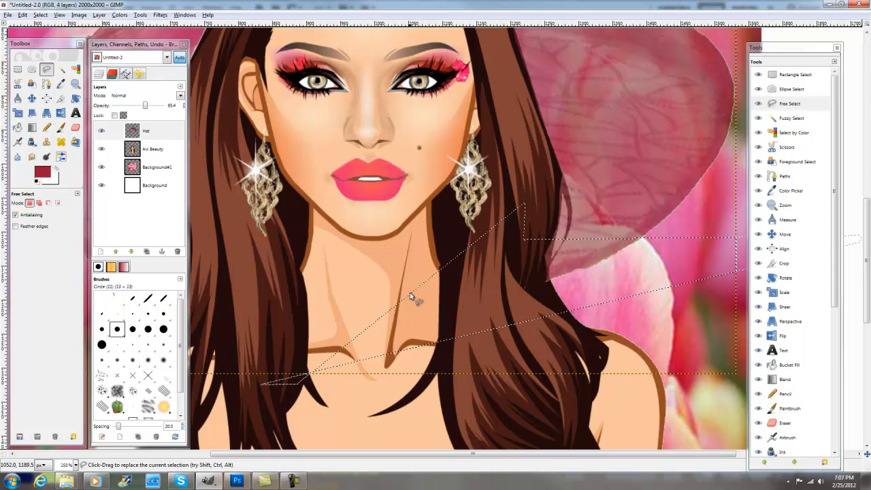
pyautogui.click(40, 14)
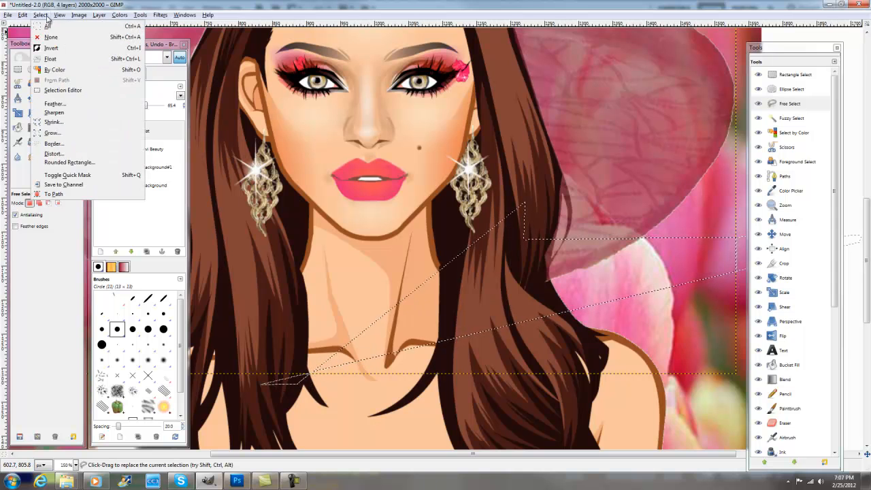
pyautogui.click(88, 39)
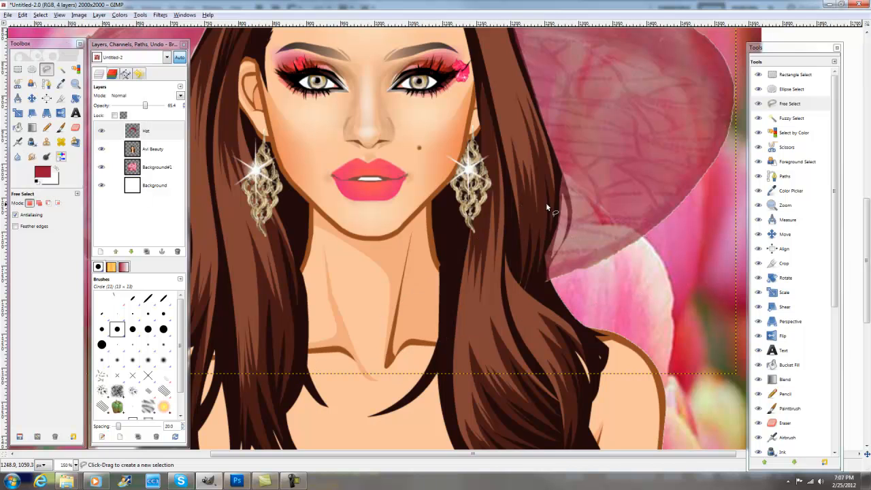
# - Try to outline the loose hair strand beside the right-hand hair with Free Select, and discard the selection
pyautogui.click(561, 173)
pyautogui.click(570, 198)
pyautogui.click(572, 209)
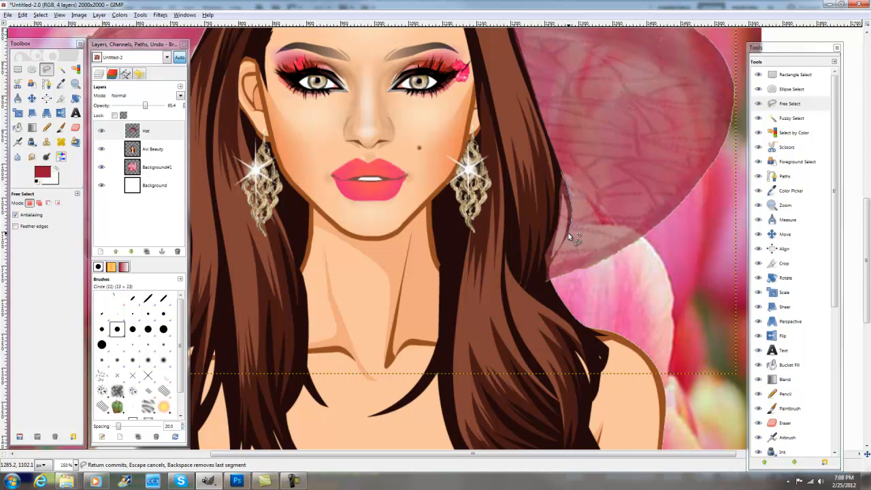
pyautogui.click(563, 243)
pyautogui.click(549, 264)
pyautogui.click(549, 272)
pyautogui.click(550, 279)
pyautogui.click(522, 262)
pyautogui.click(535, 234)
pyautogui.click(555, 220)
pyautogui.click(555, 238)
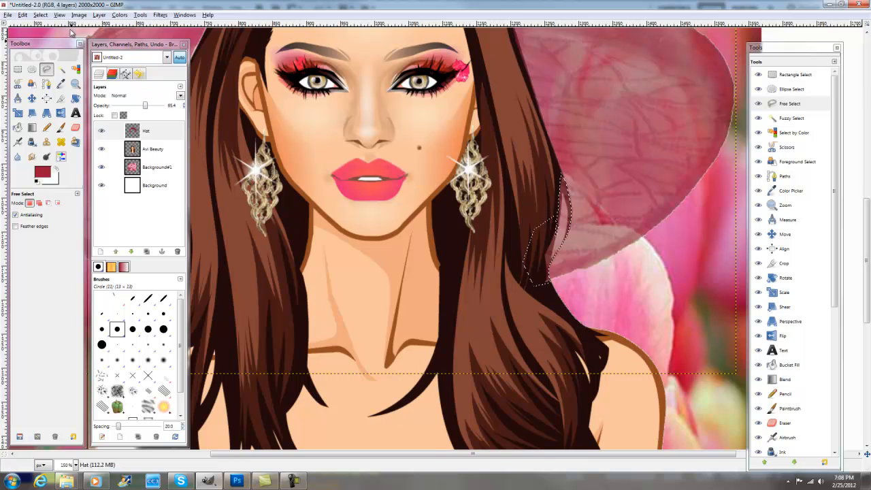
pyautogui.click(40, 15)
pyautogui.click(51, 38)
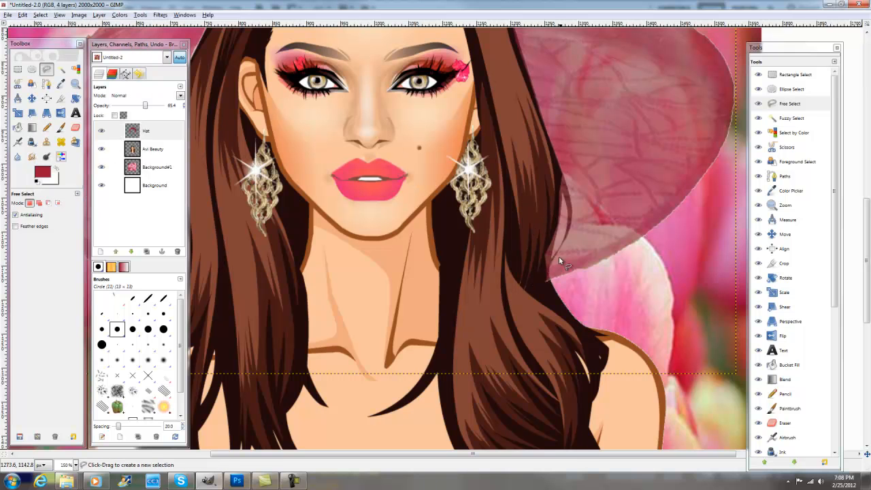
# - Trace both edges of the thin curved strand beside the right-hand hair with Free Select and delete the hat covering it
pyautogui.click(549, 286)
pyautogui.click(549, 271)
pyautogui.click(555, 256)
pyautogui.click(566, 239)
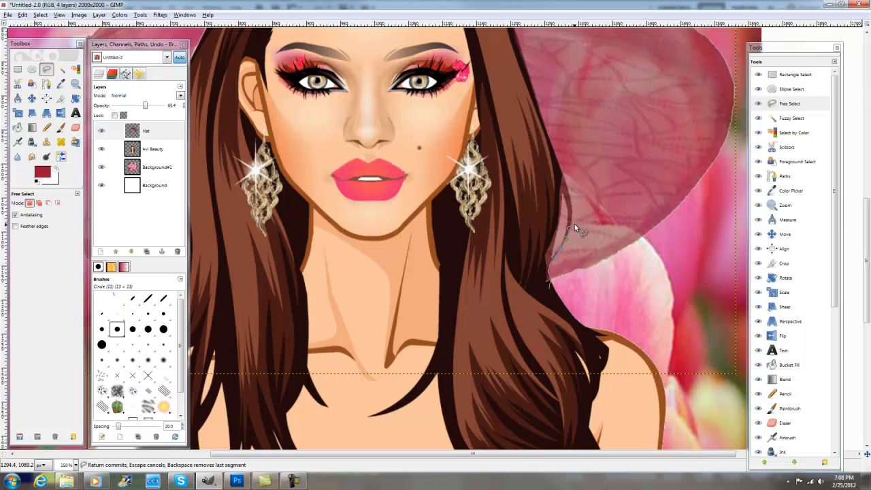
pyautogui.click(551, 186)
pyautogui.click(567, 221)
pyautogui.click(565, 234)
pyautogui.click(562, 247)
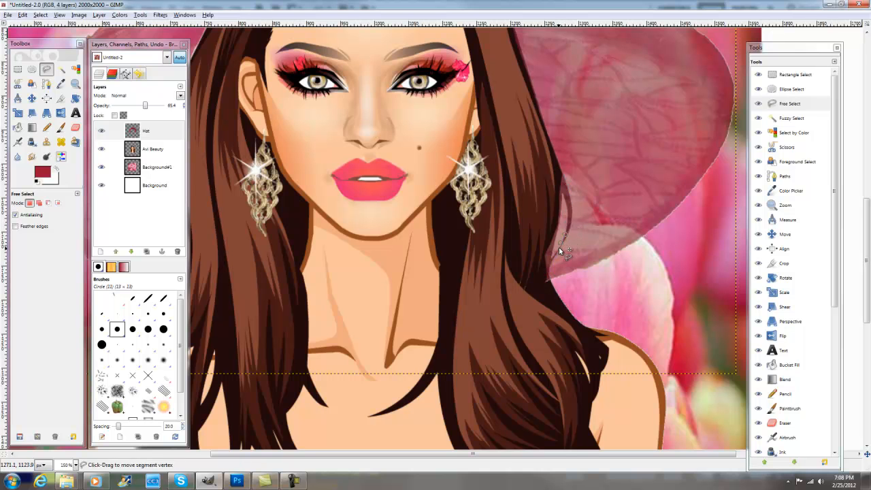
pyautogui.click(555, 257)
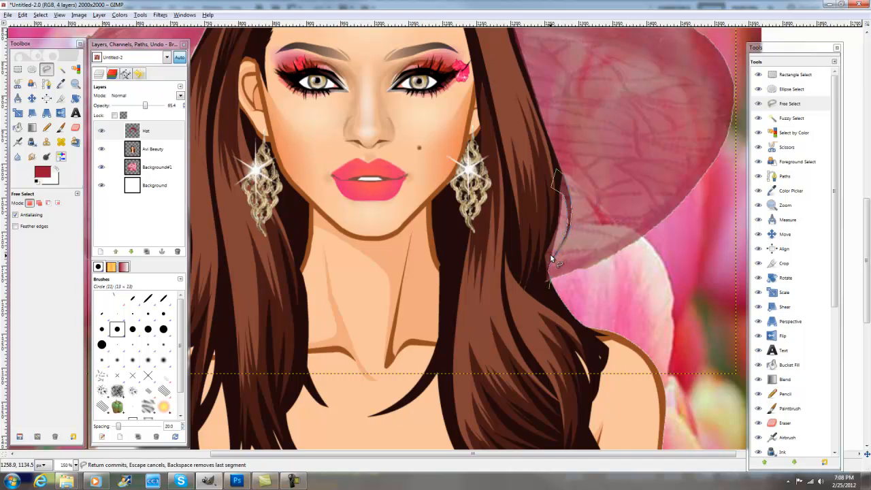
pyautogui.click(541, 263)
pyautogui.click(535, 292)
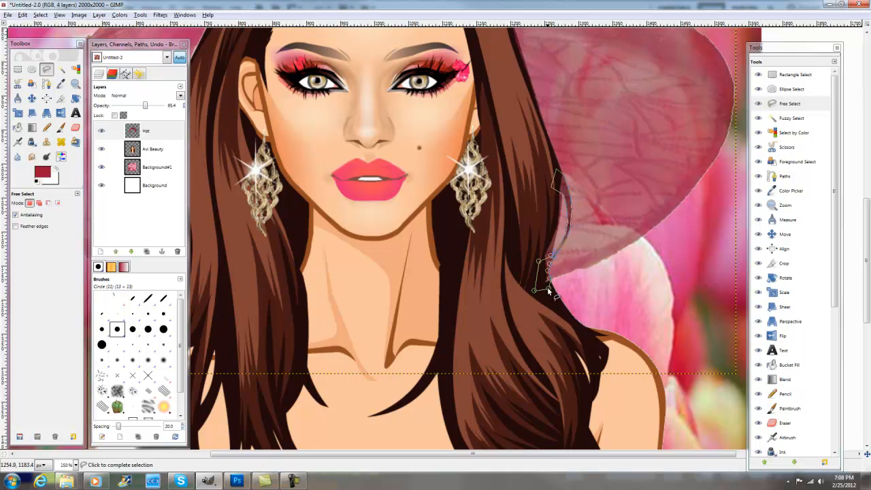
pyautogui.click(548, 287)
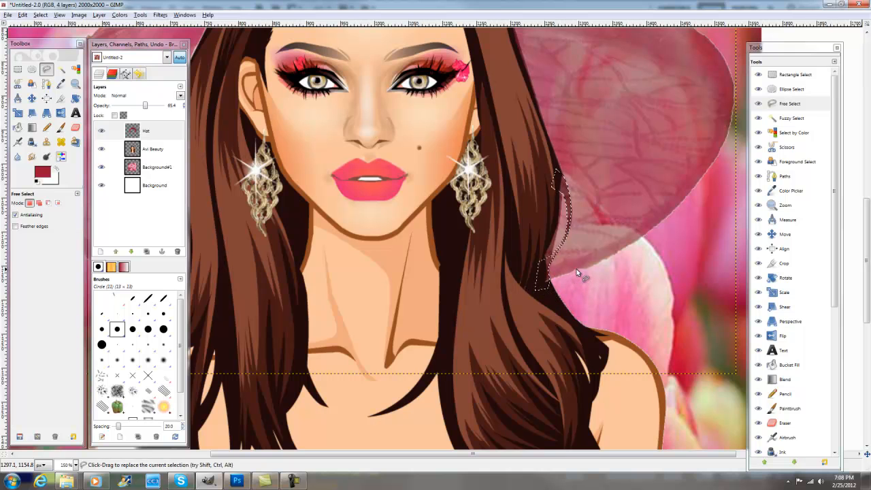
# - Outline the narrow gap between the right-hand hair and its loose strand with Free Select and delete the hat there
pyautogui.click(542, 221)
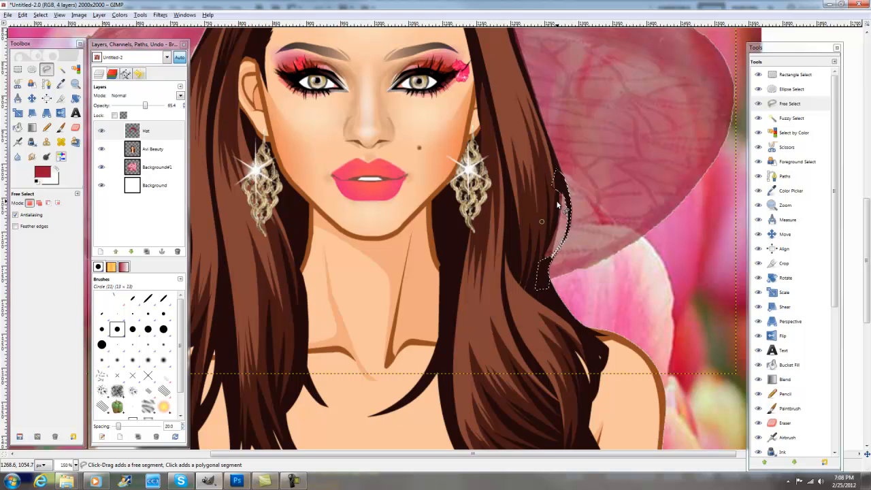
pyautogui.click(558, 190)
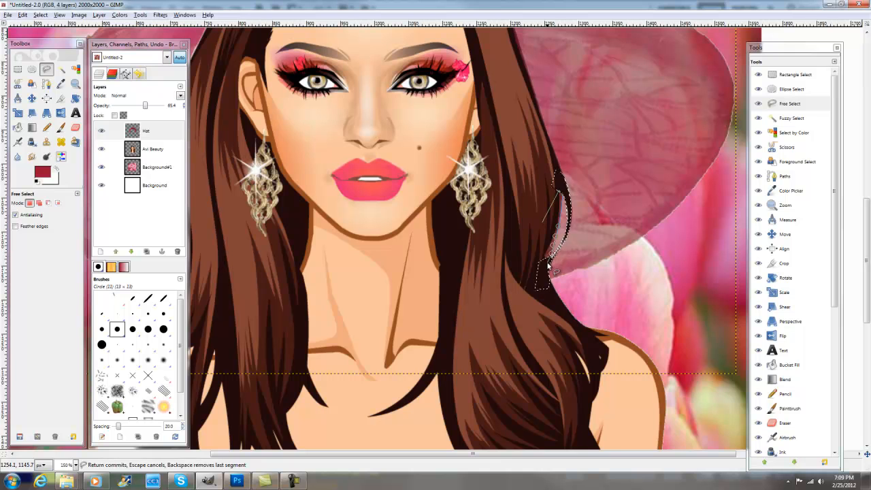
pyautogui.press('Return')
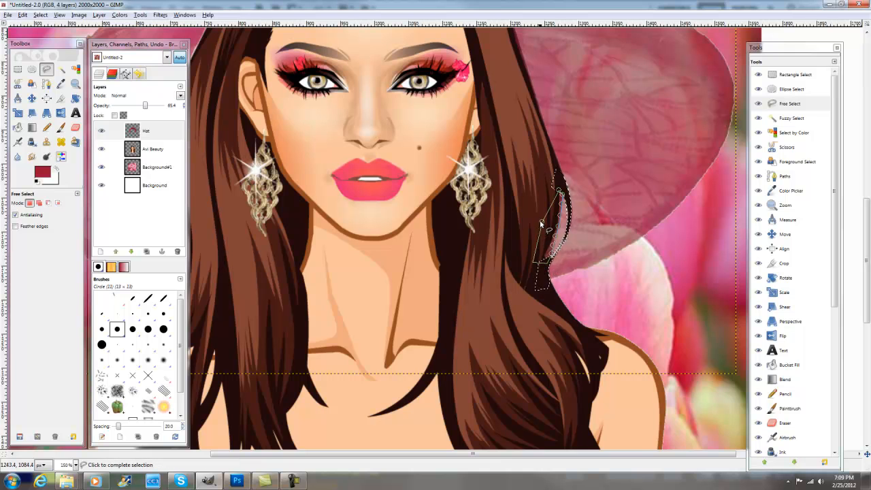
pyautogui.hotkey('ctrl', 'shift', 'a')
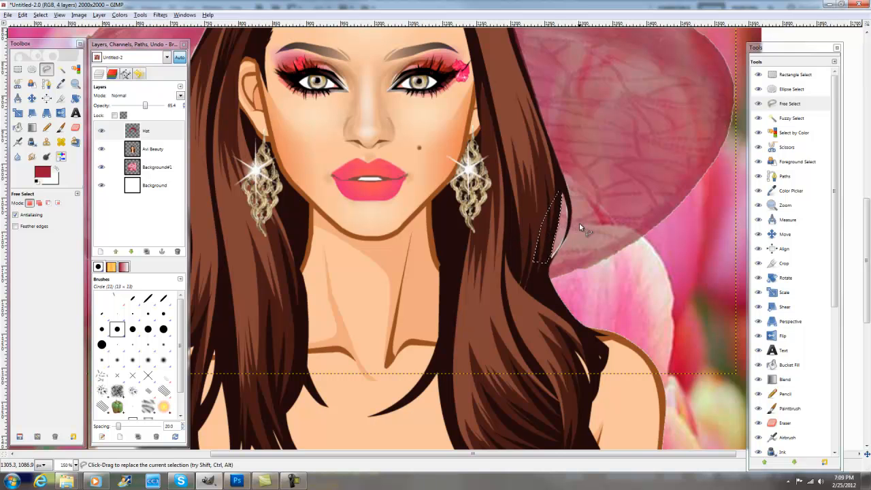
# - Outline the small hair curl just below the right-hand brim with Free Select, delete the hat covering it and clear the selection
pyautogui.moveTo(868, 233); pyautogui.dragTo(867, 192)
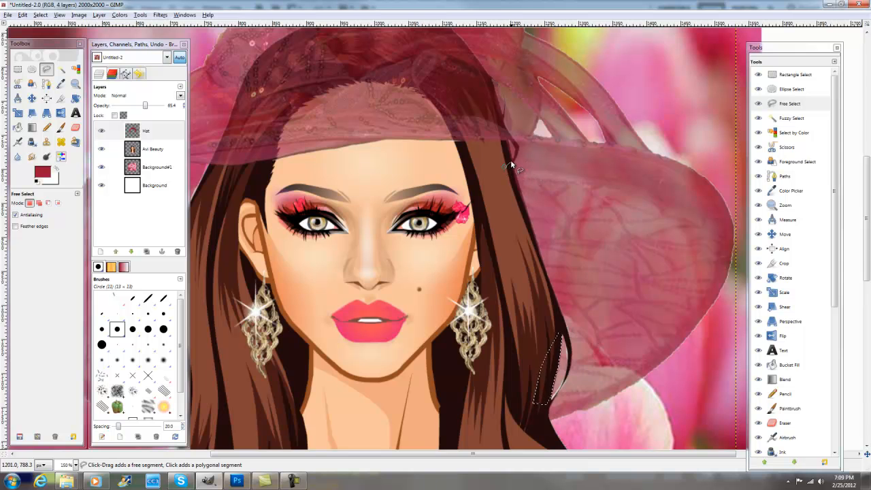
pyautogui.click(512, 158)
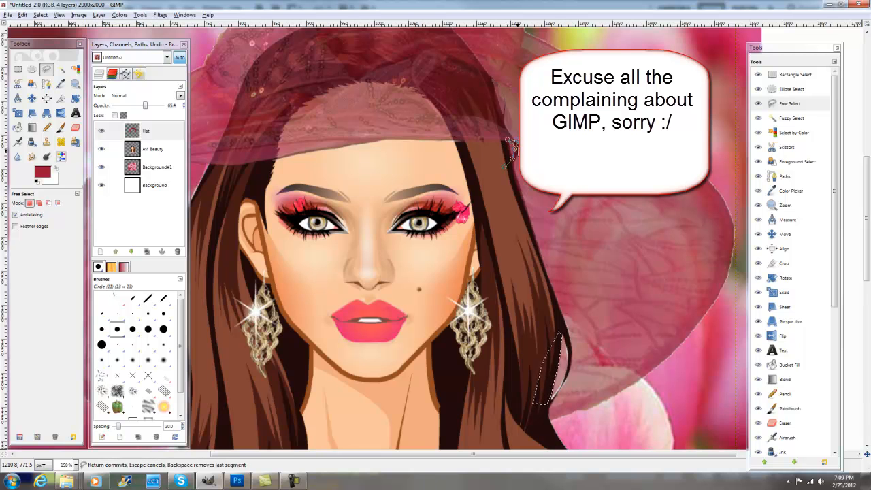
pyautogui.click(514, 162)
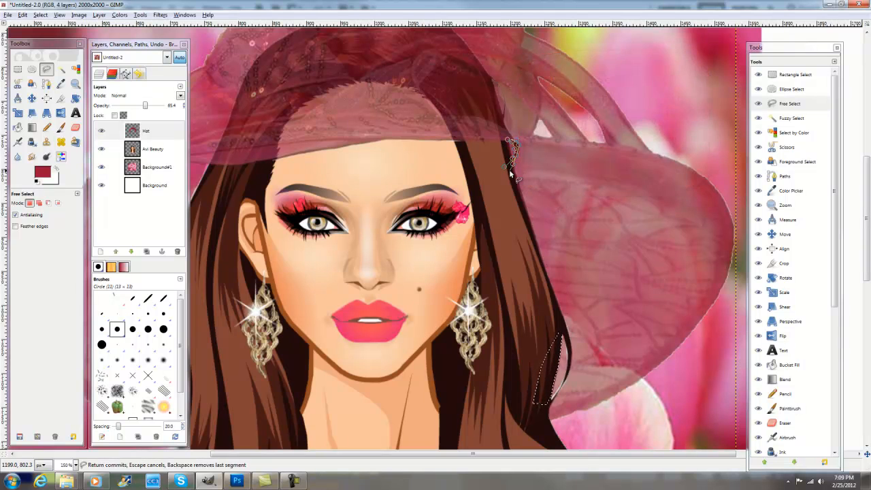
pyautogui.click(507, 169)
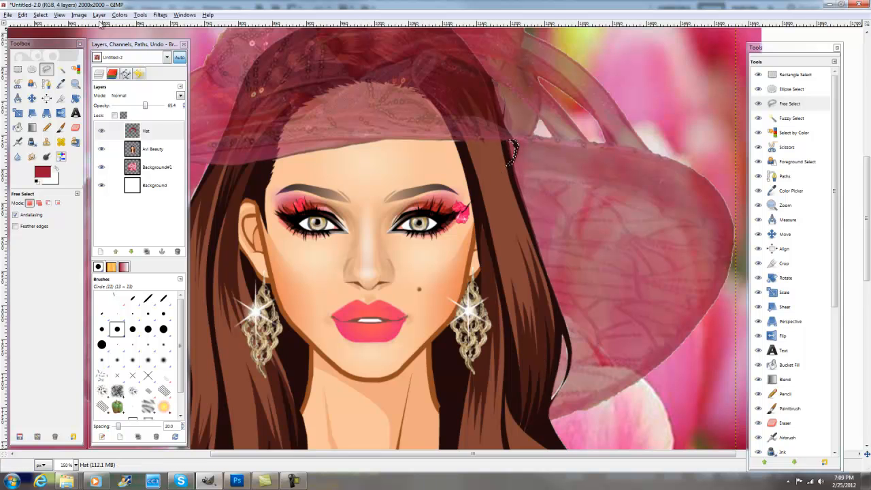
pyautogui.click(41, 15)
pyautogui.click(51, 27)
# - Restore the Hat layer's opacity to 100 percent
pyautogui.click(78, 15)
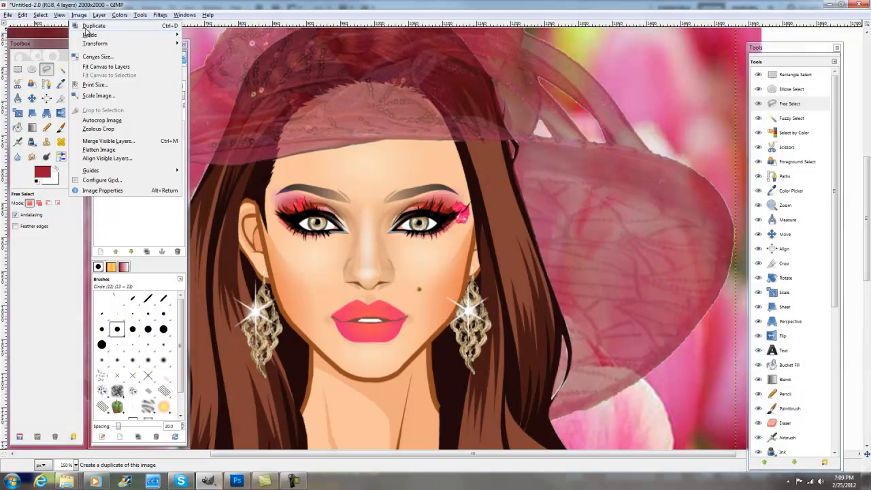
pyautogui.moveTo(61, 17)
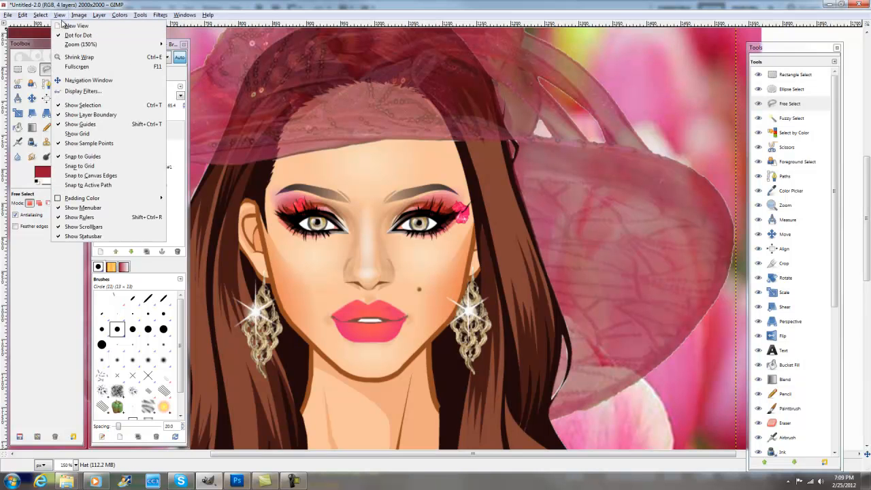
pyautogui.moveTo(89, 45)
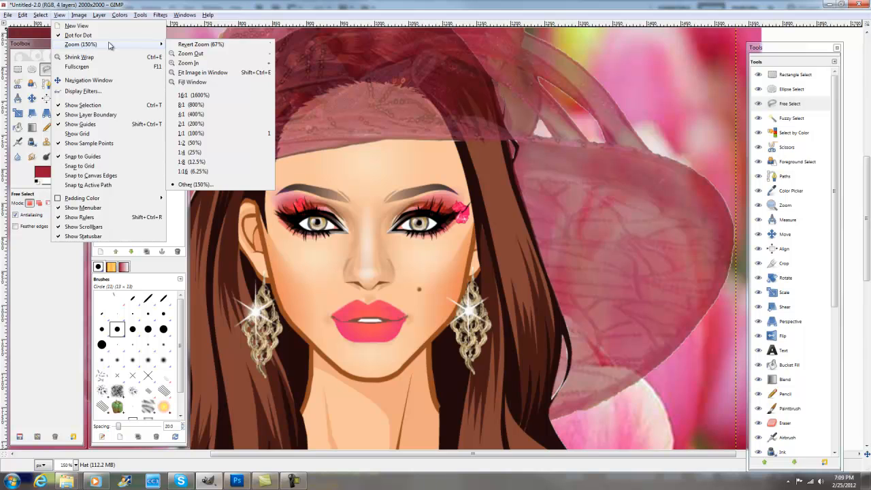
pyautogui.click(203, 72)
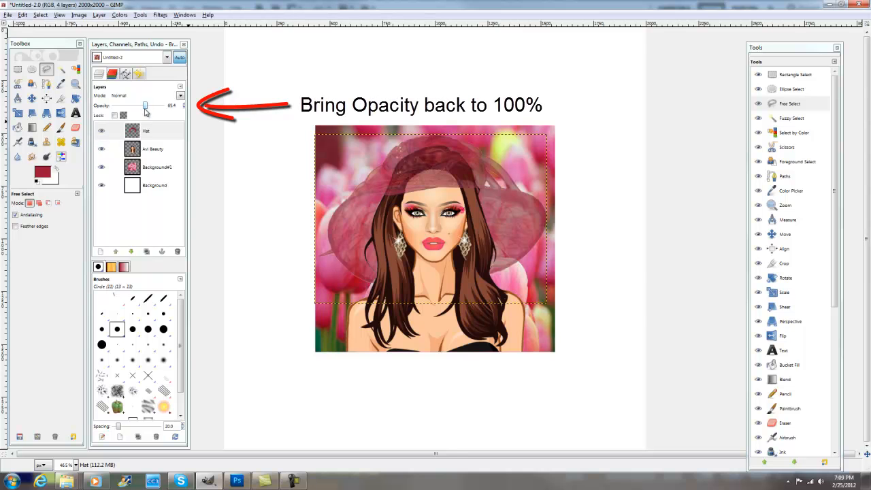
pyautogui.moveTo(148, 108); pyautogui.dragTo(166, 109)
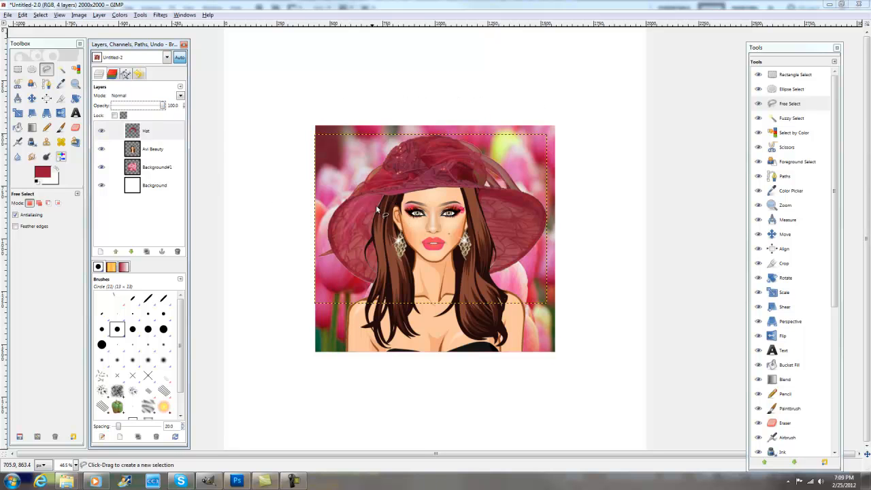
# - Add a new transparent 2000 by 2000 px layer directly above the Background#1 tulip layer
pyautogui.click(76, 83)
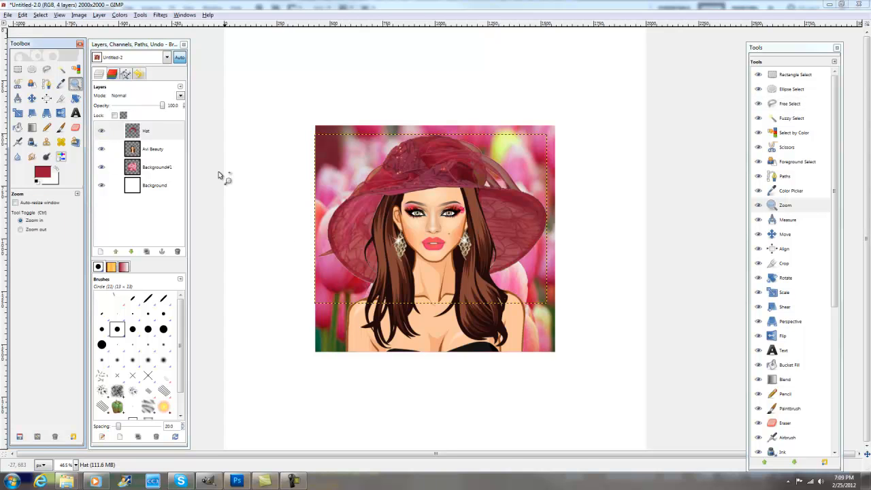
pyautogui.click(377, 217)
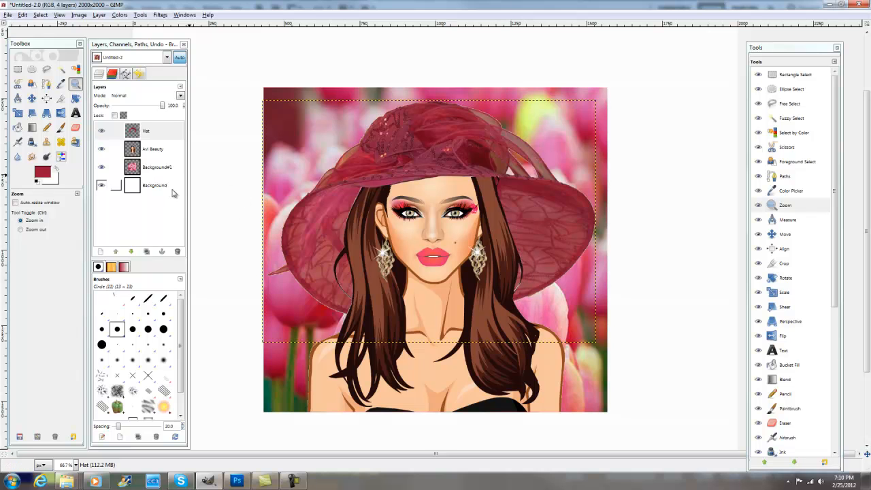
pyautogui.click(156, 173)
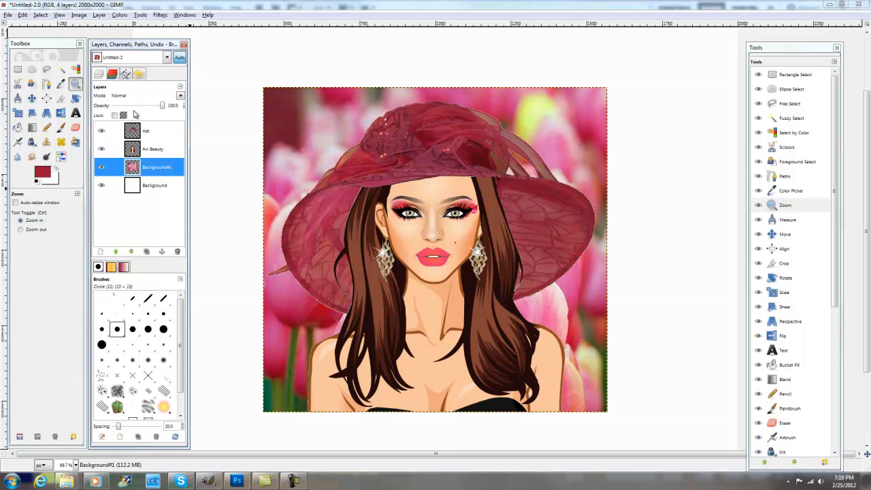
pyautogui.click(99, 14)
pyautogui.click(117, 26)
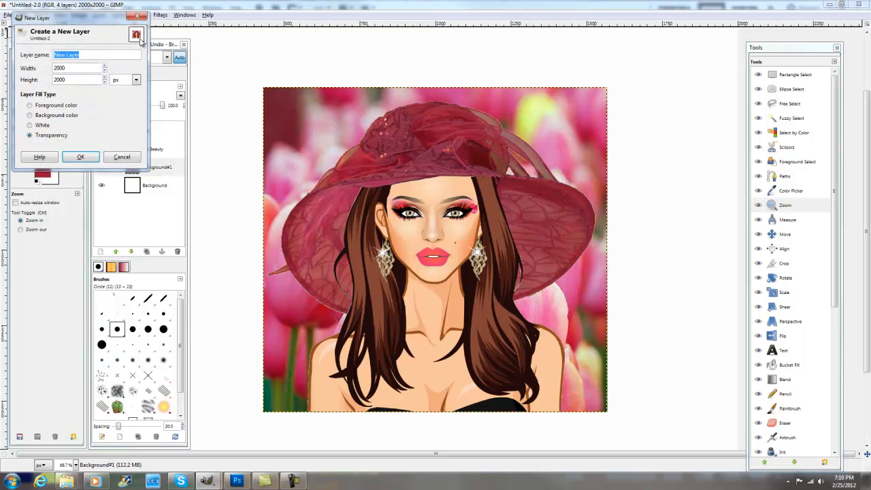
pyautogui.click(80, 158)
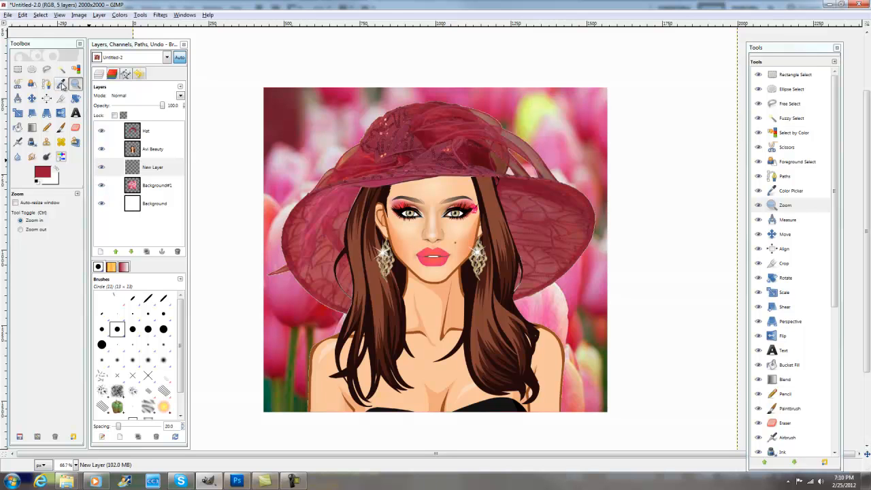
# - Choose the Paintbrush and rename the new layer "Hat Hair line fixes"
pyautogui.click(62, 84)
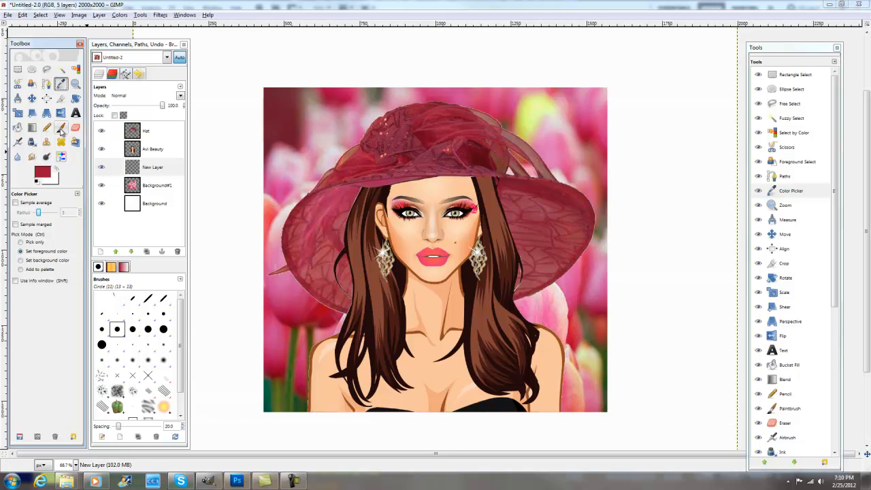
pyautogui.click(61, 128)
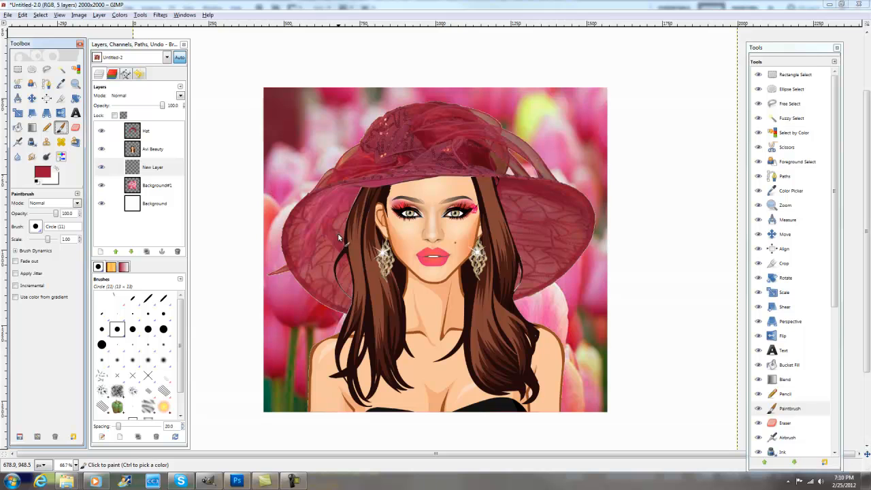
pyautogui.click(153, 169)
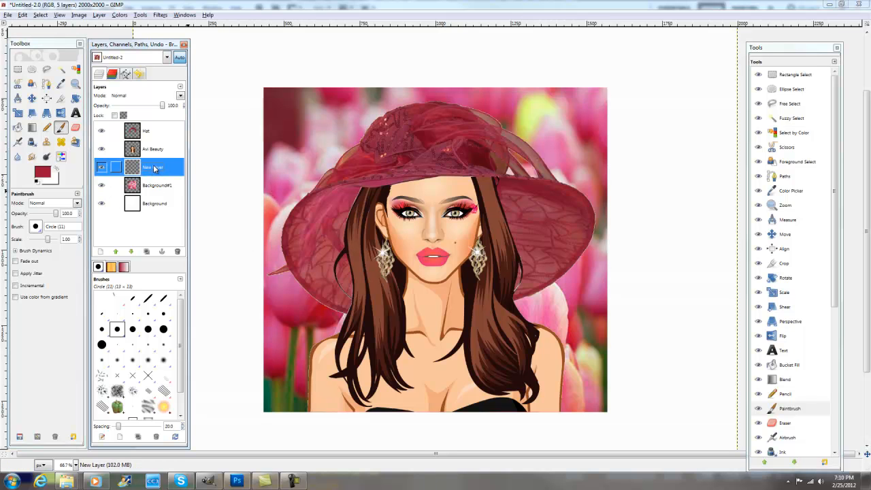
pyautogui.doubleClick(154, 168)
pyautogui.write('Hat Hair')
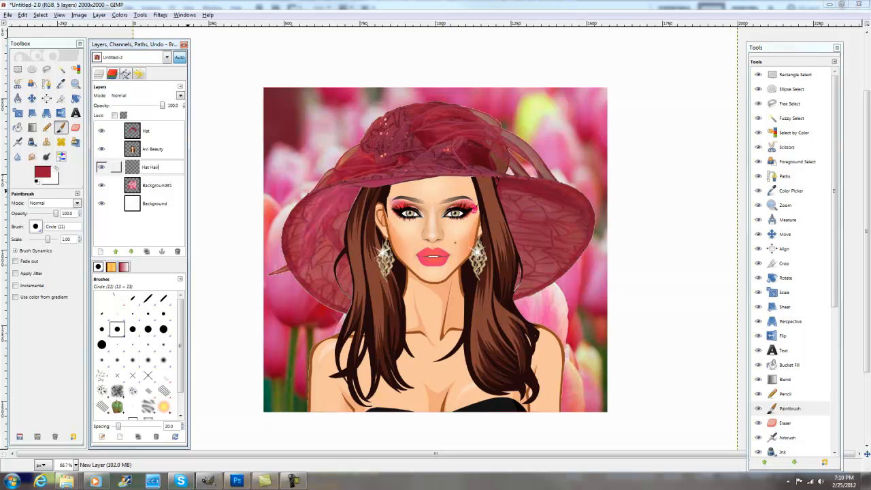
pyautogui.write(' line fixes')
pyautogui.press('Return')
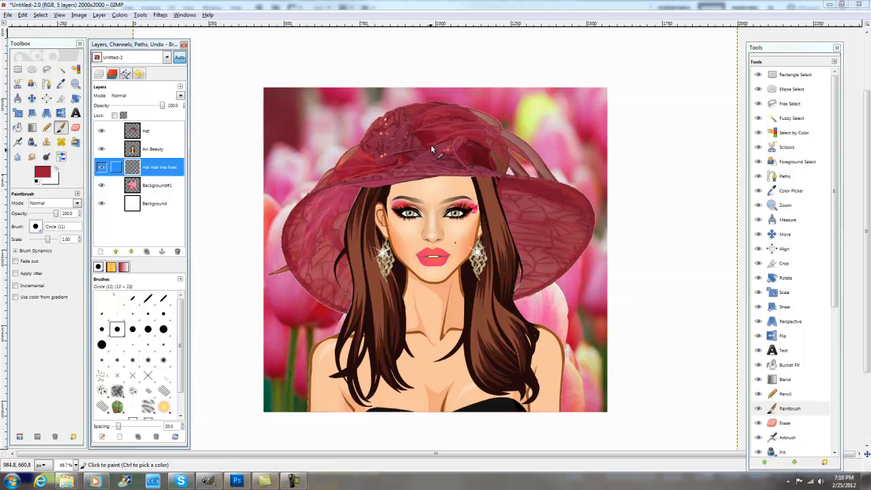
# - Paint hat-coloured red along the upper outer edge of the left-hand hair on the Hat Hair line fixes layer
pyautogui.click(362, 195)
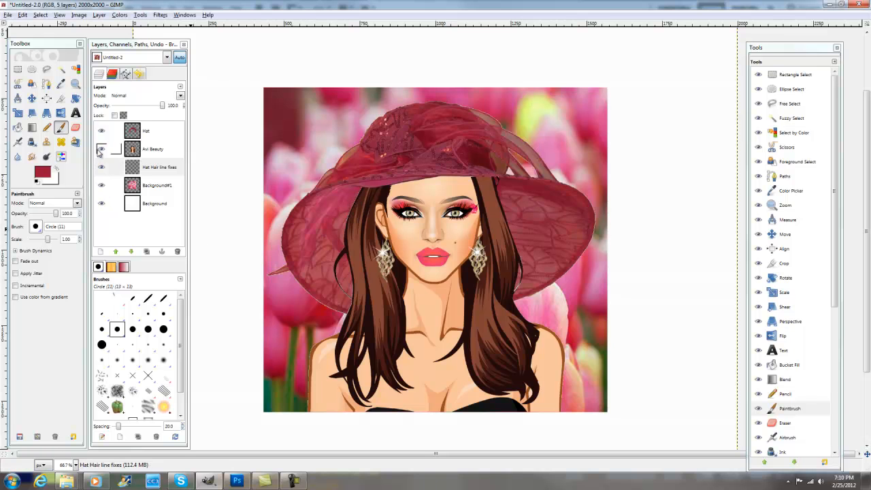
pyautogui.press('z')
pyautogui.click(356, 202)
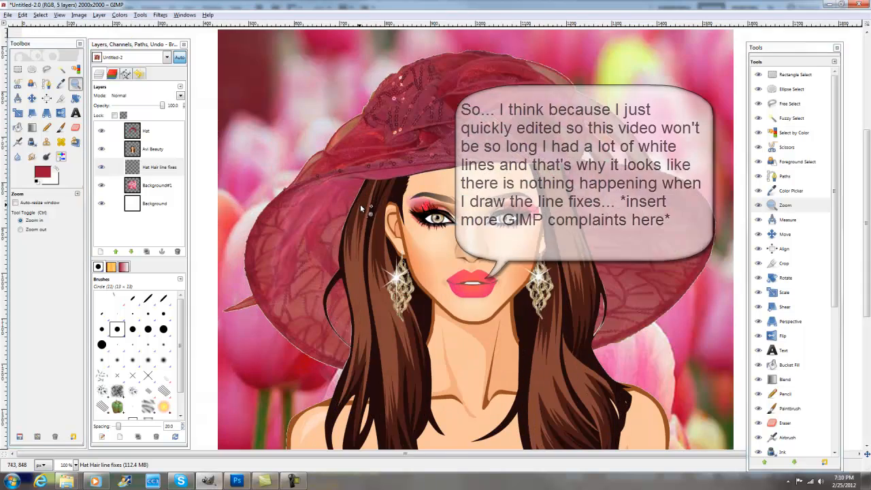
pyautogui.click(357, 203)
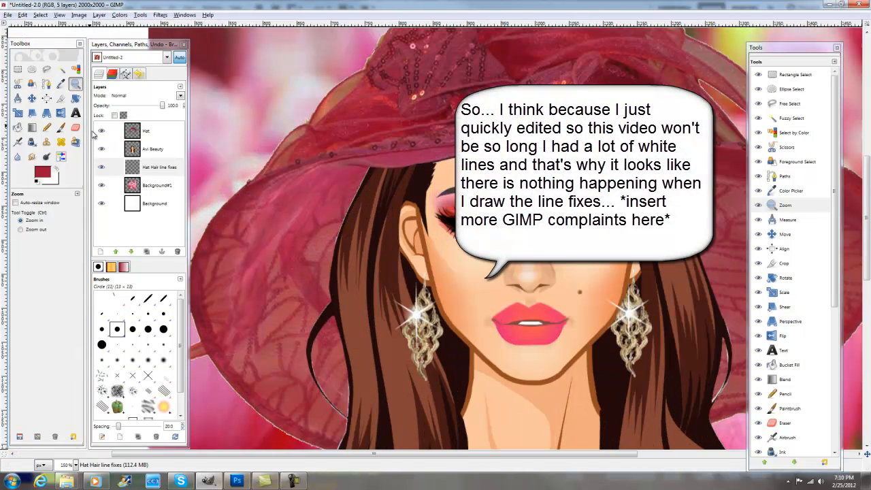
pyautogui.click(61, 127)
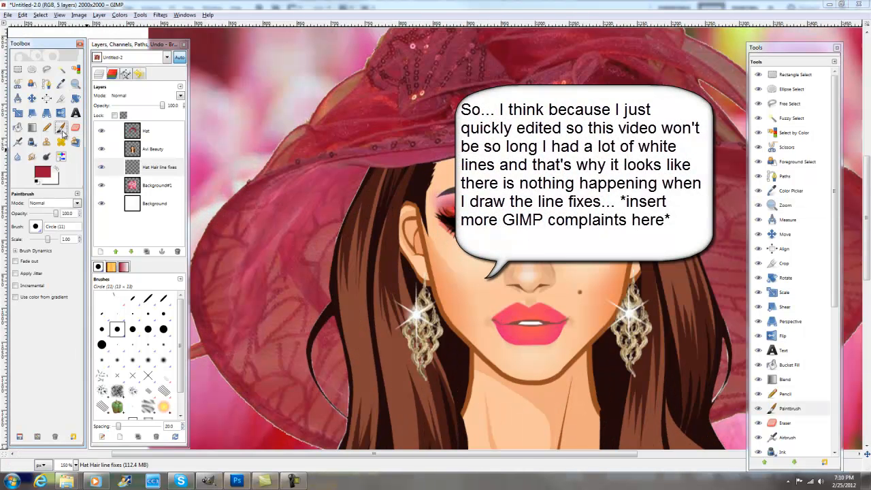
pyautogui.click(366, 177)
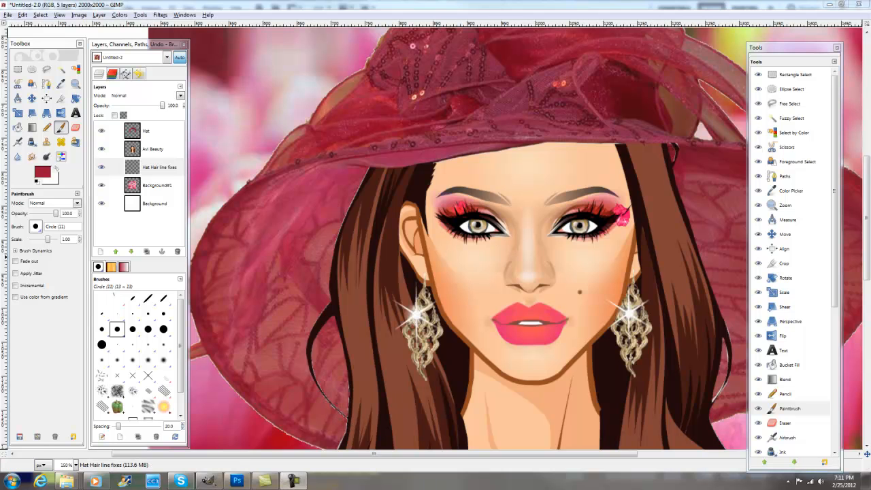
# - Paint red beside the loose left-hand hair strand, then hide the Avi Beauty and Hat layers and fill gaps between the strokes
pyautogui.press('d')
pyautogui.keyDown('ctrl'); pyautogui.click(345, 399); pyautogui.keyUp('ctrl')
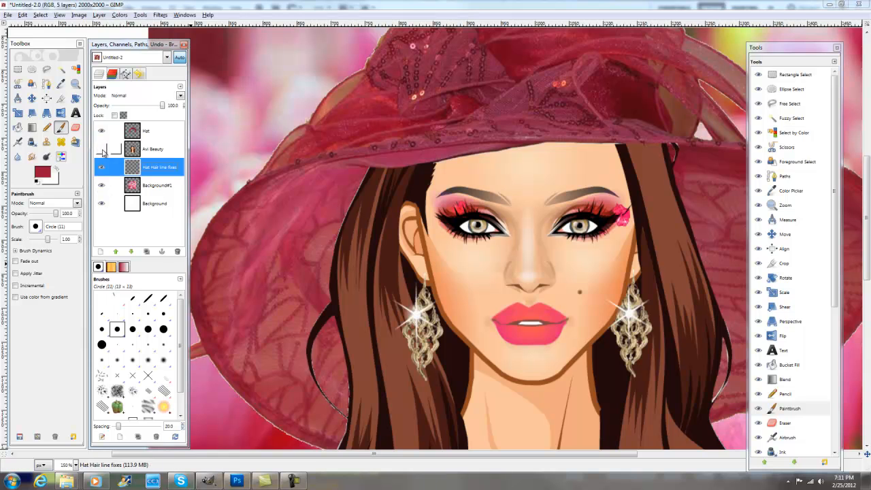
pyautogui.click(101, 148)
pyautogui.click(102, 131)
pyautogui.moveTo(336, 417); pyautogui.dragTo(342, 395)
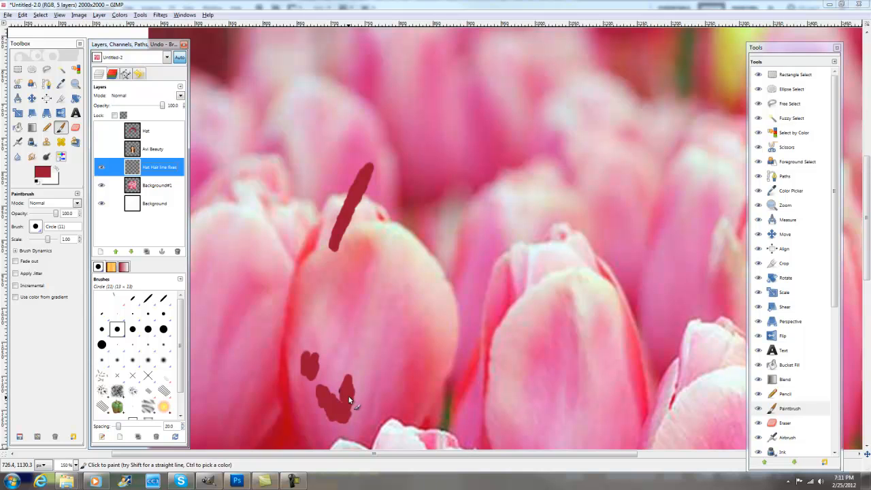
pyautogui.click(341, 395)
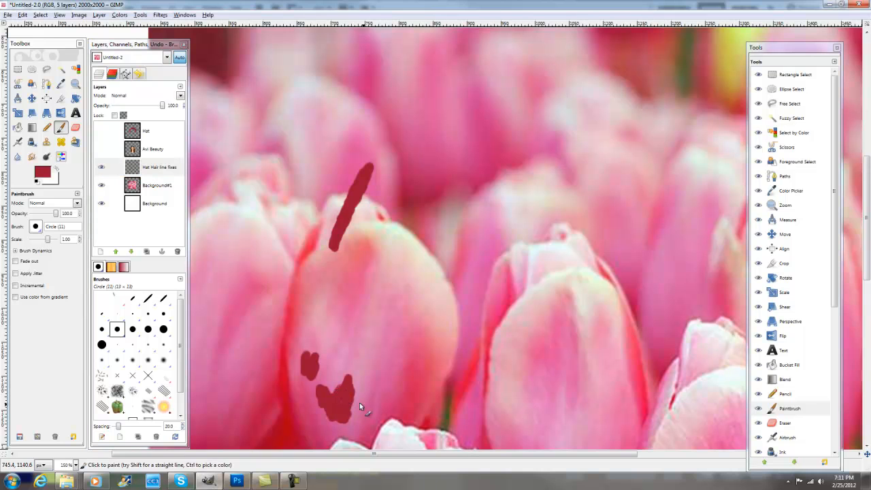
# - Show the Avi Beauty and Hat layers again and touch up the line beside the loose left-hand strand
pyautogui.click(101, 149)
pyautogui.click(102, 131)
pyautogui.click(334, 404)
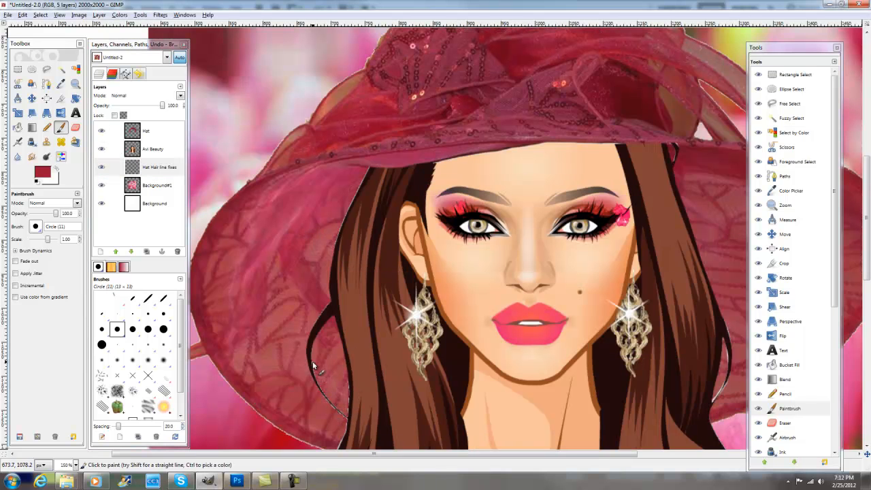
# - Paint red over the white lines beside the loose right-hand hair strand and around the small curl under the brim
pyautogui.moveTo(528, 453); pyautogui.dragTo(599, 454)
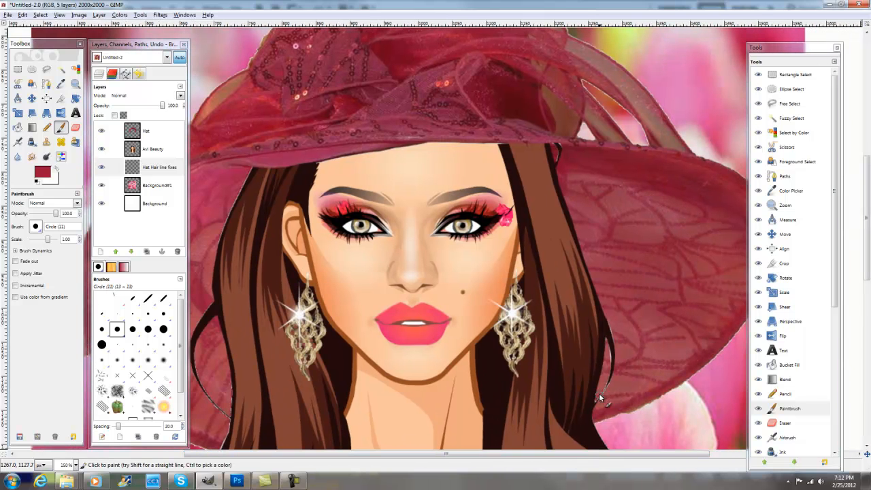
pyautogui.moveTo(607, 371); pyautogui.dragTo(607, 344)
pyautogui.moveTo(563, 147); pyautogui.dragTo(559, 160)
pyautogui.click(41, 15)
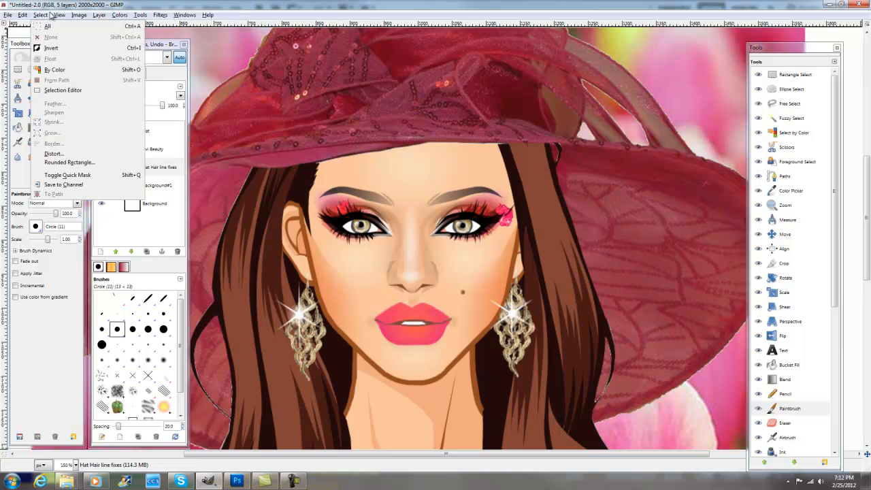
pyautogui.moveTo(79, 46)
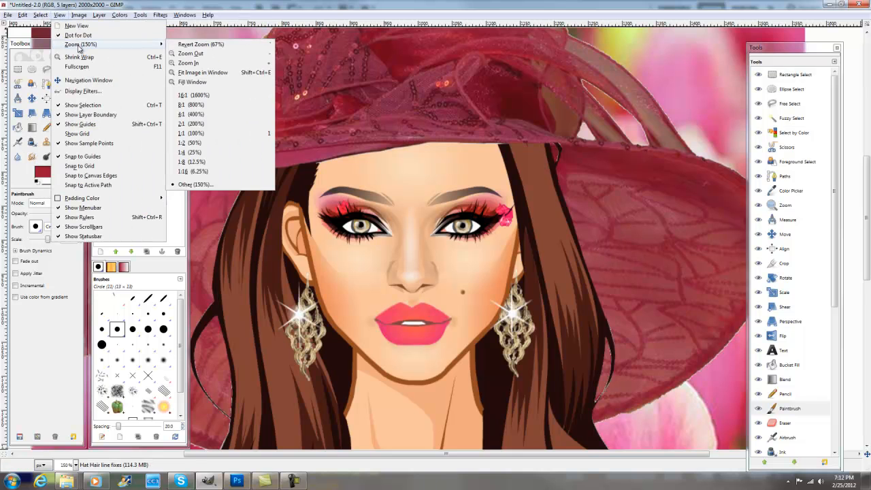
pyautogui.click(208, 73)
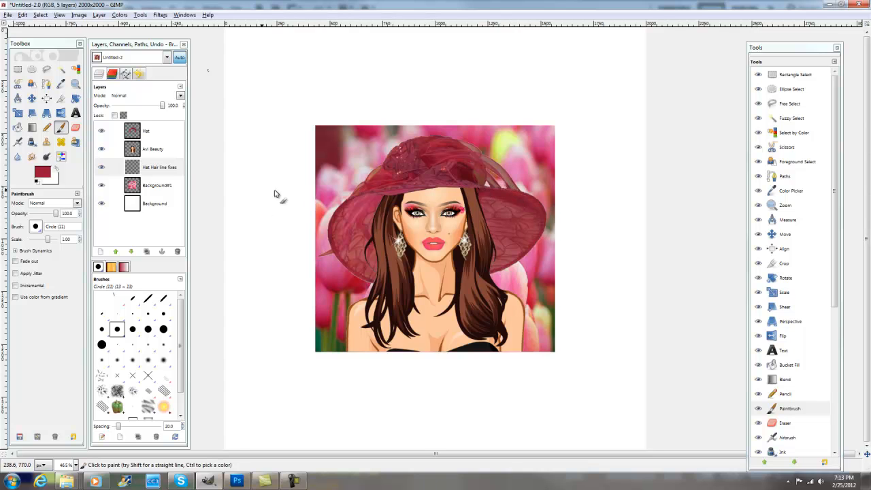
# - On the Hat layer, pick the beige area inside the outer right-hand ribbon loop with Fuzzy Select and delete it
pyautogui.click(149, 132)
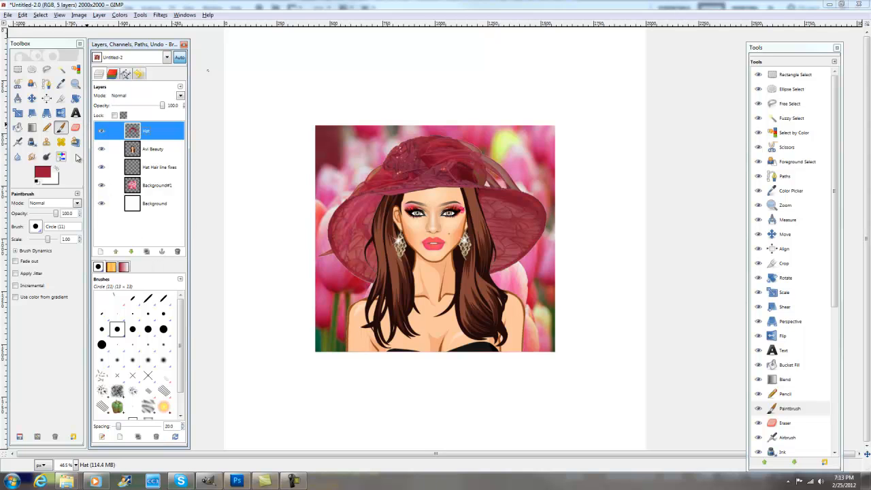
pyautogui.click(76, 83)
pyautogui.click(510, 183)
pyautogui.click(537, 172)
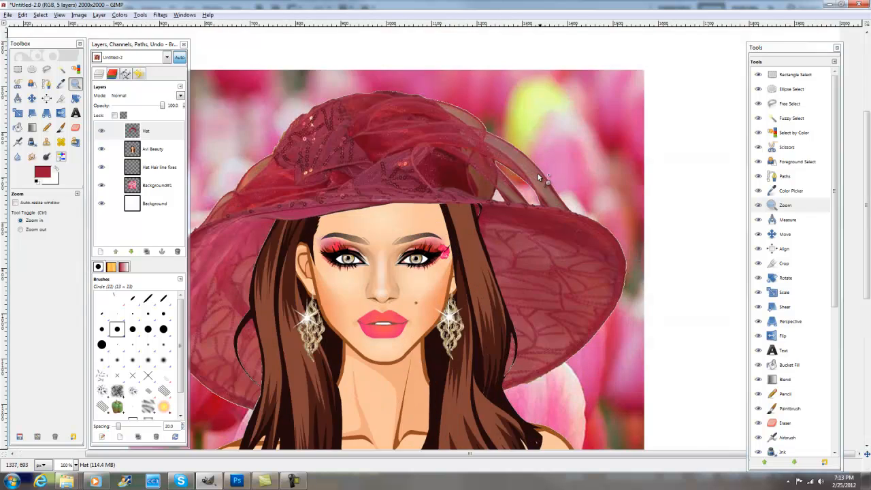
pyautogui.click(538, 180)
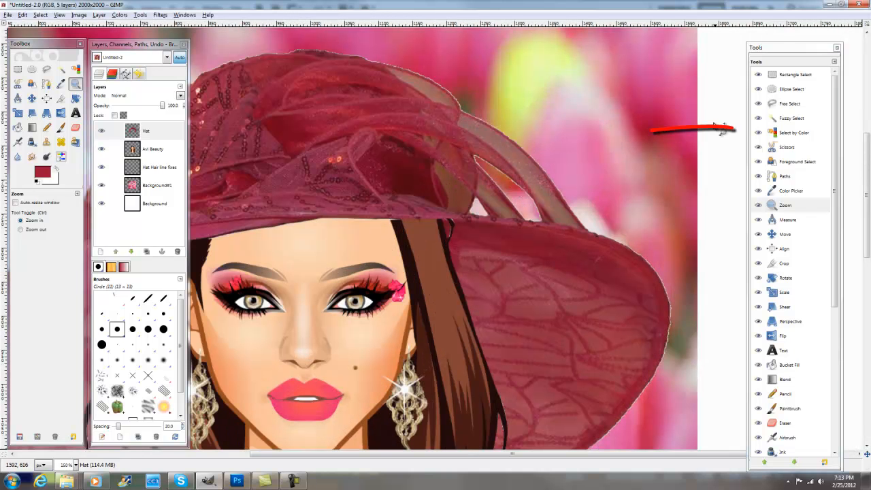
pyautogui.click(794, 120)
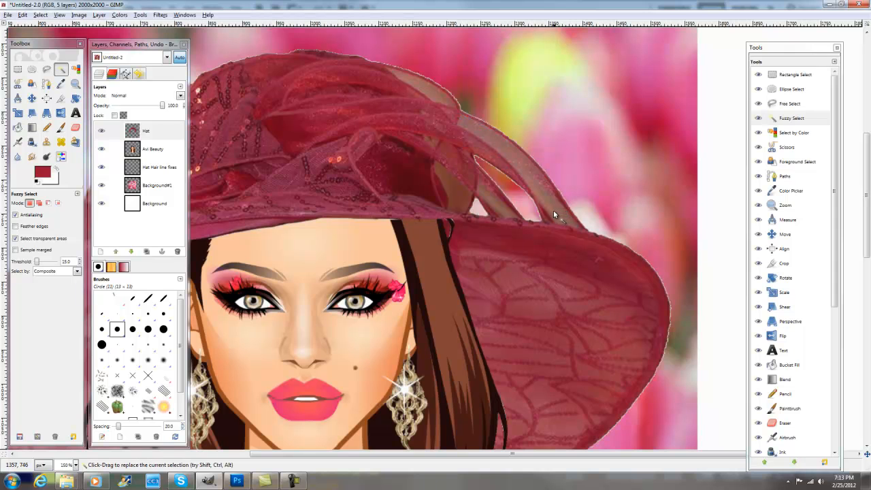
pyautogui.click(157, 134)
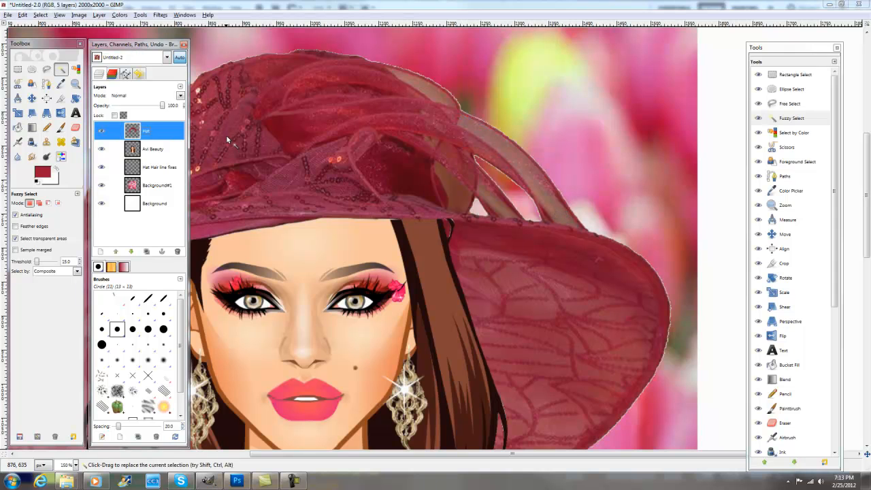
pyautogui.click(41, 16)
pyautogui.click(53, 38)
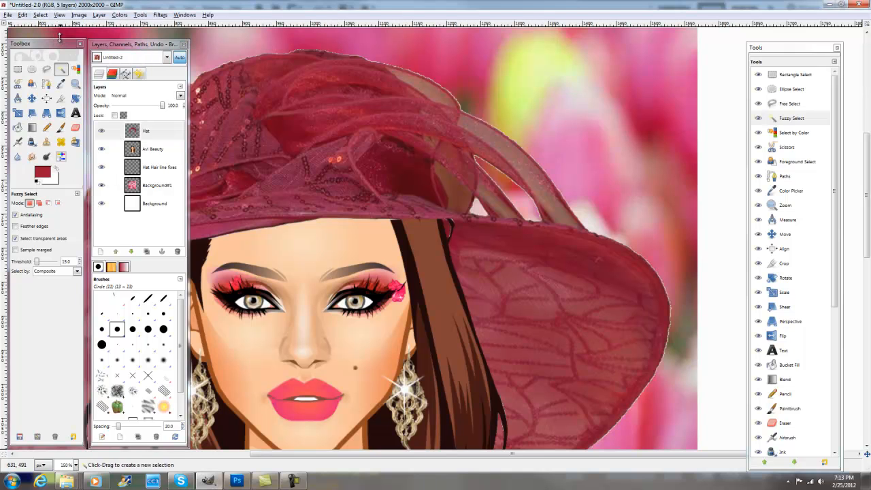
pyautogui.click(559, 219)
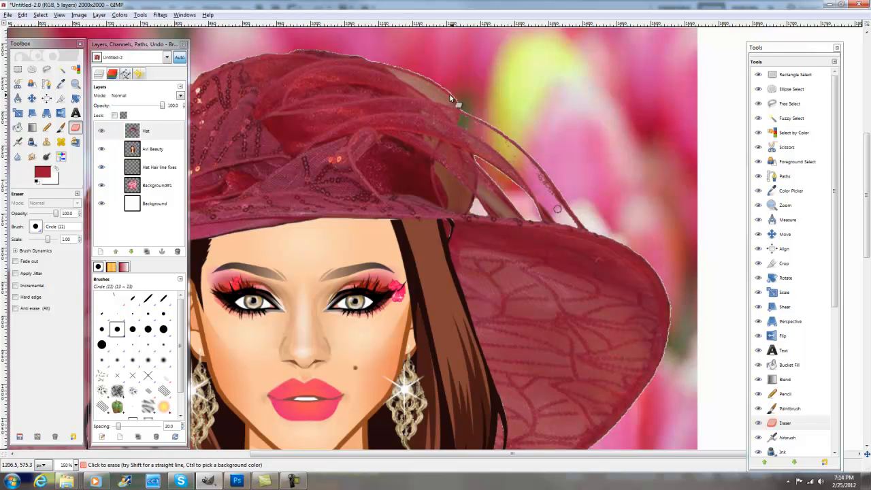
# - Pick the beige area at the crown's upper right-hand edge with Fuzzy Select and delete it
pyautogui.click(789, 119)
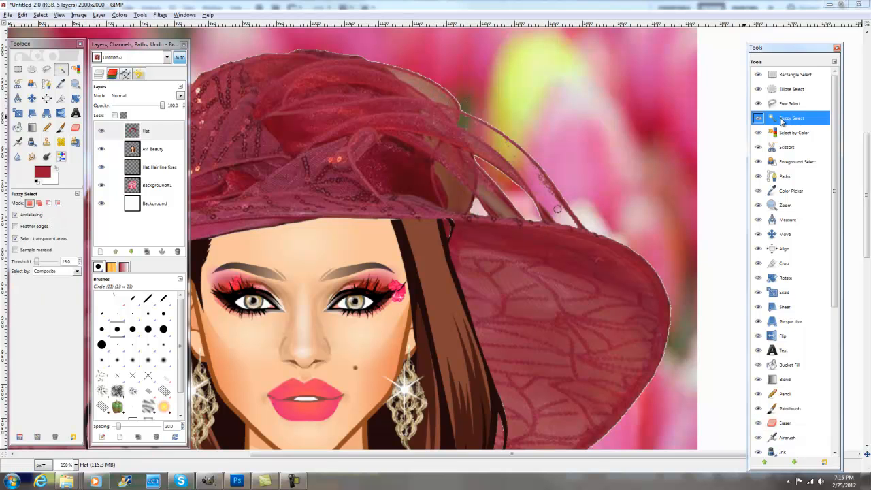
pyautogui.click(440, 96)
pyautogui.press('Delete')
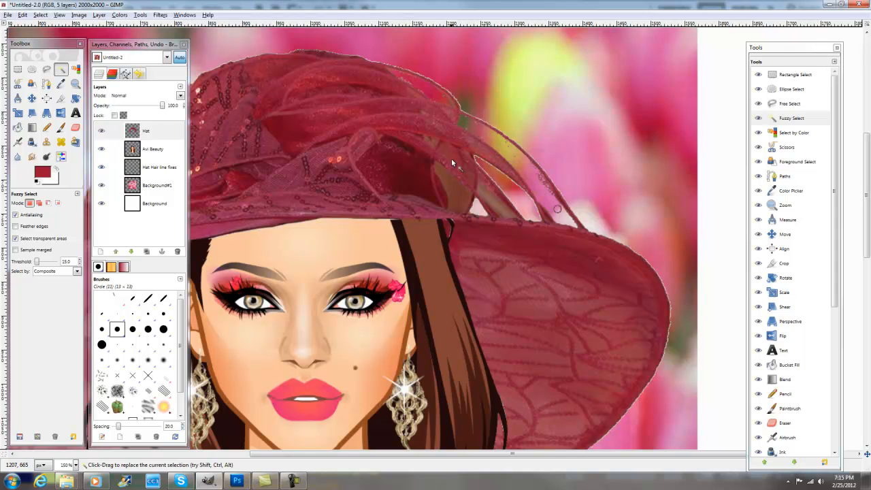
# - Delete the beige patches inside the inner right-hand ribbon loops just above the brim using Fuzzy Select
pyautogui.click(461, 192)
pyautogui.press('Delete')
pyautogui.click(498, 202)
pyautogui.press('Delete')
pyautogui.click(434, 141)
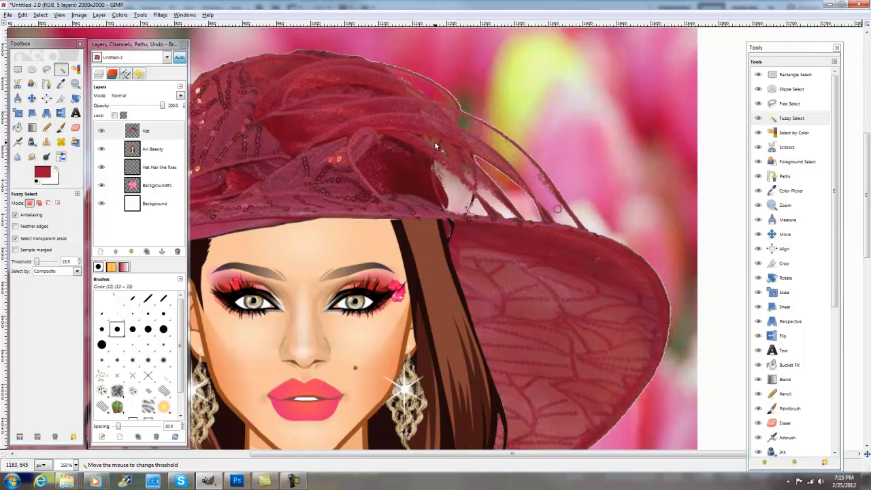
# - Delete the beige areas inside the ribbon loops on the hat's left-hand side using Fuzzy Select
pyautogui.moveTo(543, 454); pyautogui.dragTo(432, 454)
pyautogui.click(304, 186)
pyautogui.press('Delete')
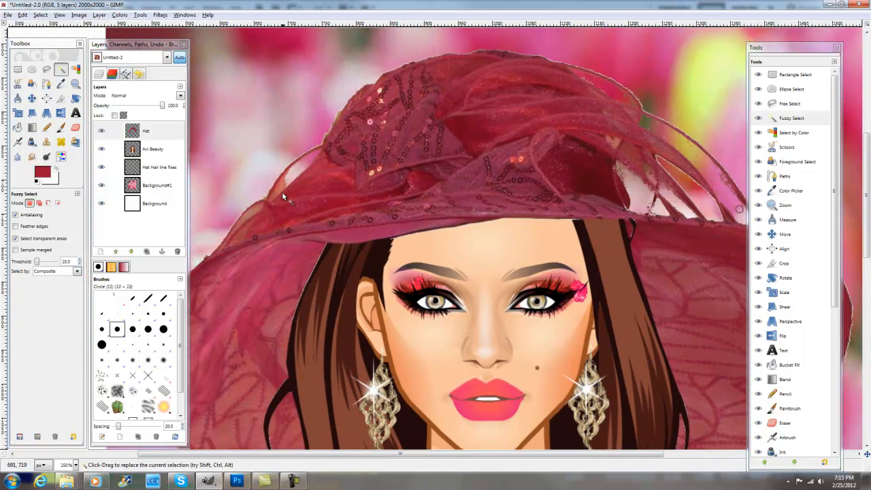
pyautogui.click(282, 191)
pyautogui.press('Delete')
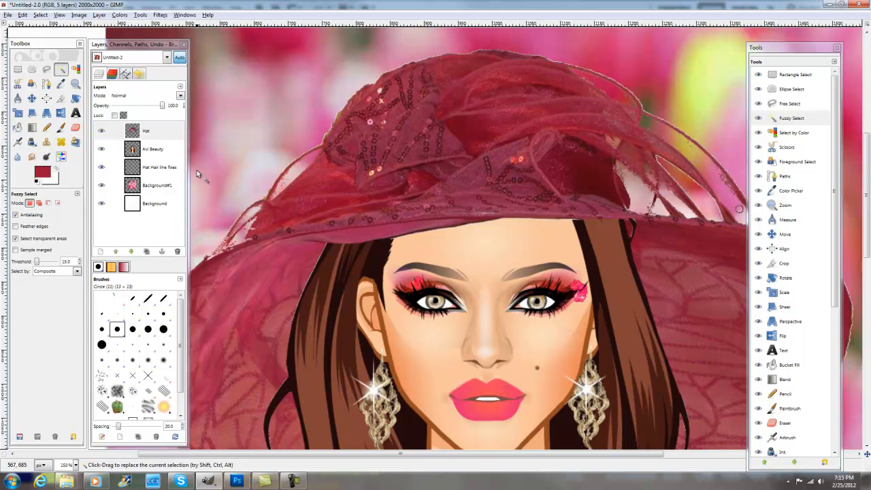
# - Add a new transparent layer directly above the Avi Beauty layer and choose the Paintbrush
pyautogui.click(153, 154)
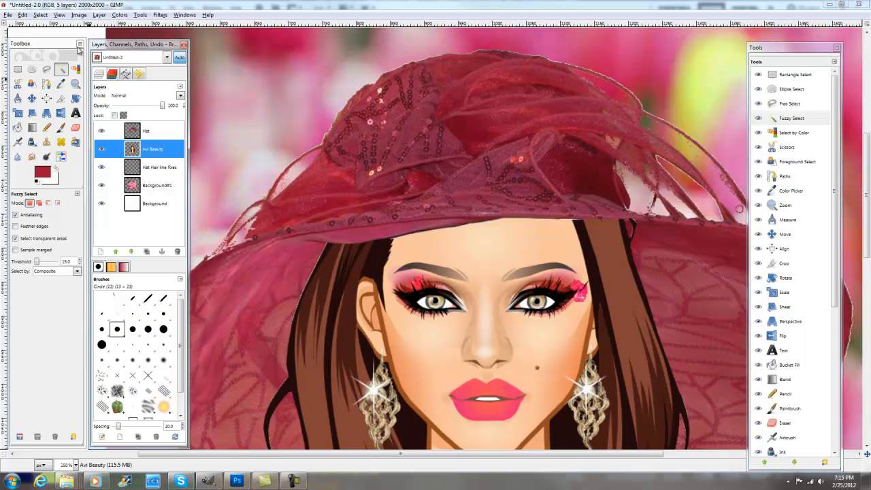
pyautogui.click(98, 14)
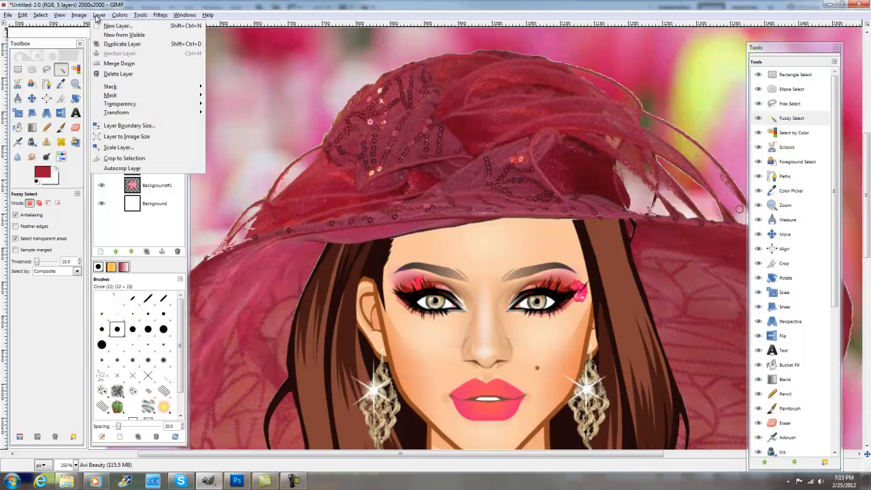
pyautogui.click(127, 30)
pyautogui.click(92, 168)
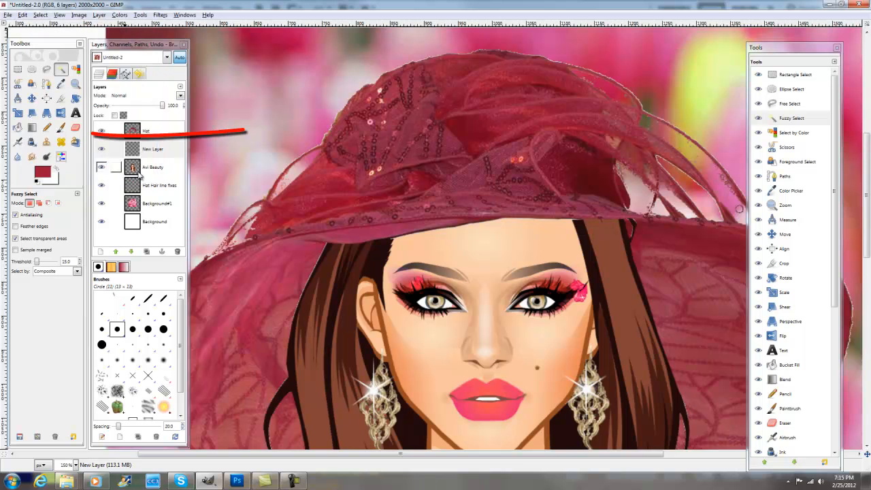
pyautogui.click(60, 127)
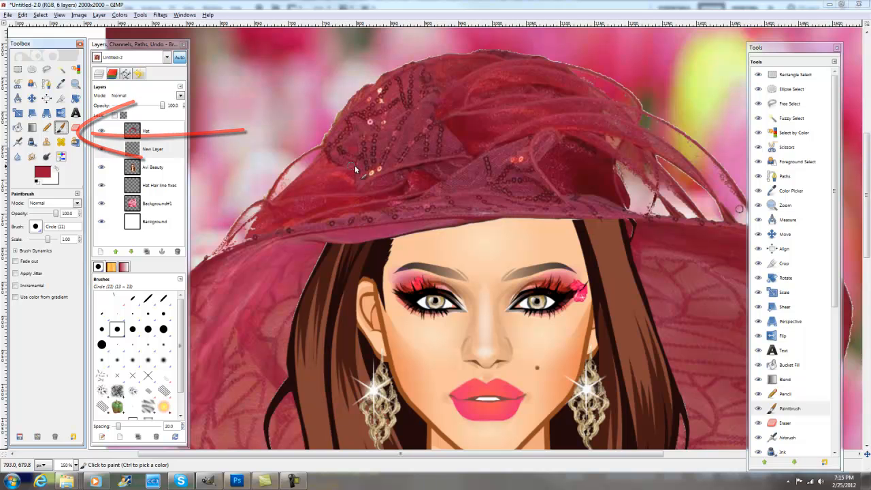
# - Hide and reshow the Hat layer to check the hair beneath it, keeping New Layer active
pyautogui.click(303, 169)
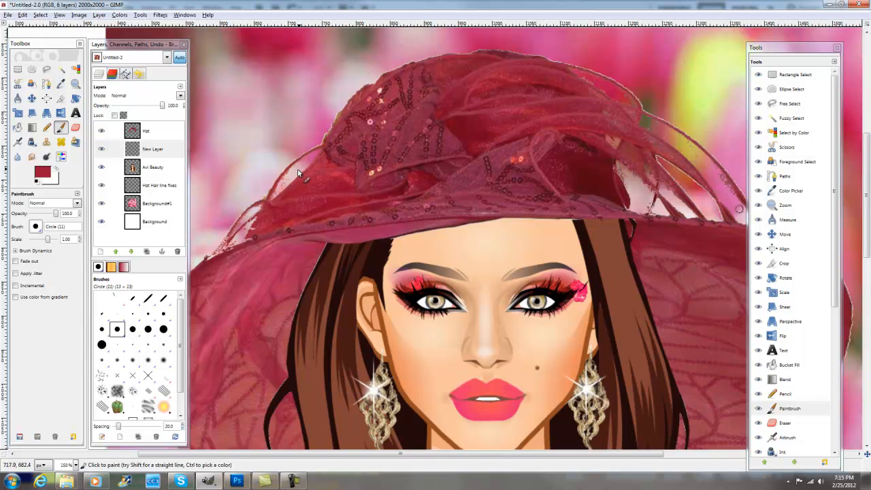
pyautogui.click(102, 130)
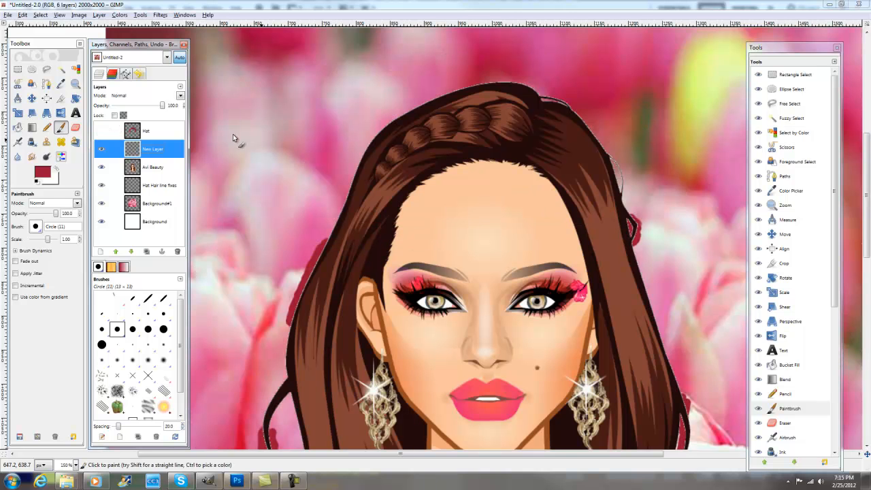
pyautogui.click(101, 130)
pyautogui.click(315, 172)
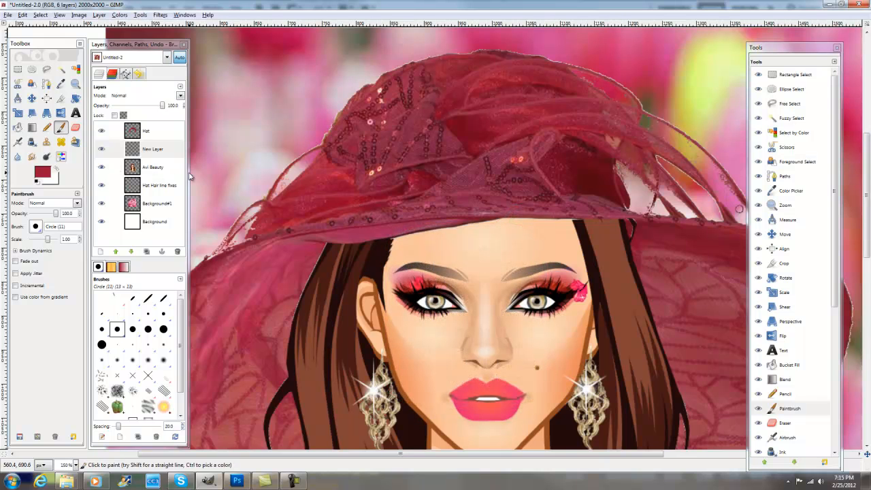
pyautogui.click(153, 149)
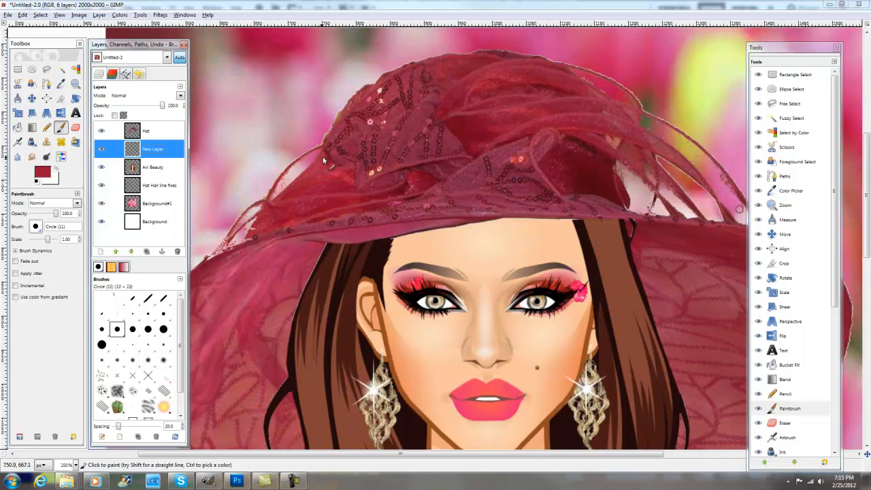
# - On New Layer, paint crimson behind the open ribbon loops on the hat's left-hand side
pyautogui.click(297, 167)
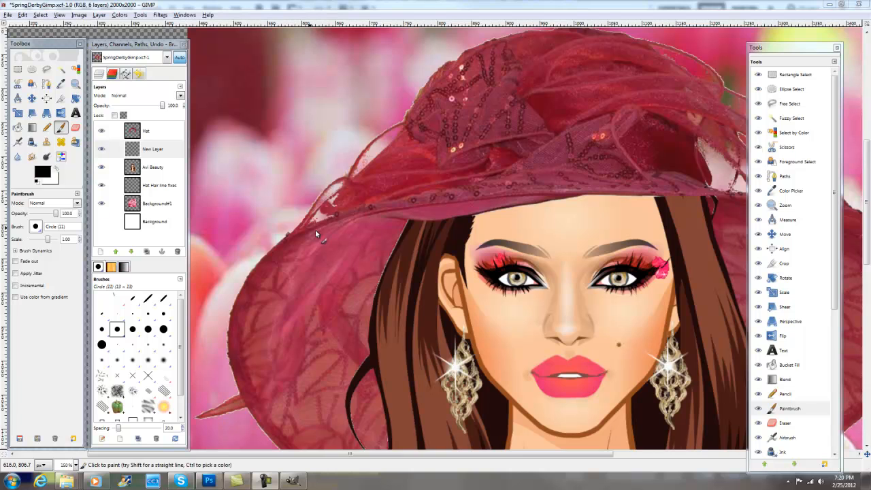
pyautogui.keyDown('ctrl'); pyautogui.click(332, 208); pyautogui.keyUp('ctrl')
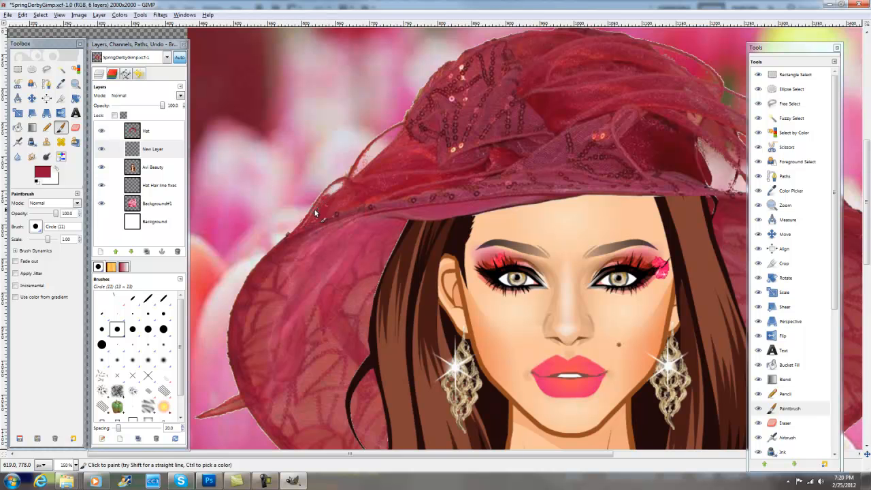
pyautogui.moveTo(331, 193)
pyautogui.mouseDown()
pyautogui.moveTo(341, 184)
pyautogui.moveTo(324, 201)
pyautogui.moveTo(380, 165)
pyautogui.moveTo(355, 175)
pyautogui.moveTo(384, 147)
pyautogui.mouseUp()
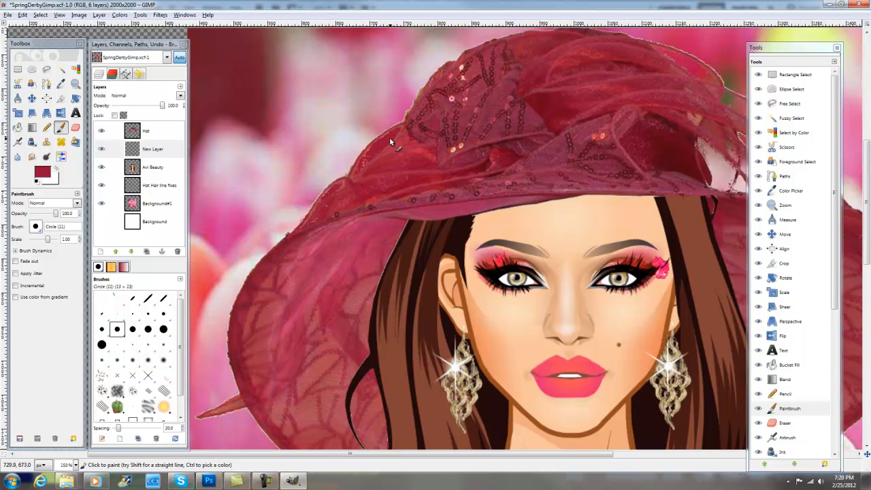
# - Paint crimson on New Layer behind the open ribbon loops on the hat's right-hand side
pyautogui.moveTo(443, 455); pyautogui.dragTo(568, 452)
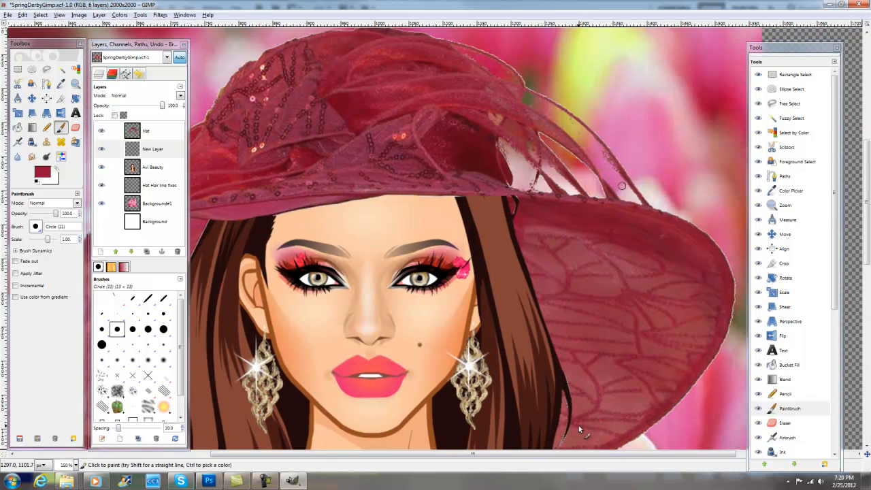
pyautogui.moveTo(523, 164)
pyautogui.mouseDown()
pyautogui.moveTo(517, 183)
pyautogui.moveTo(518, 156)
pyautogui.mouseUp()
pyautogui.moveTo(497, 123); pyautogui.dragTo(488, 113)
pyautogui.moveTo(529, 164)
pyautogui.mouseDown()
pyautogui.moveTo(511, 192)
pyautogui.moveTo(529, 181)
pyautogui.mouseUp()
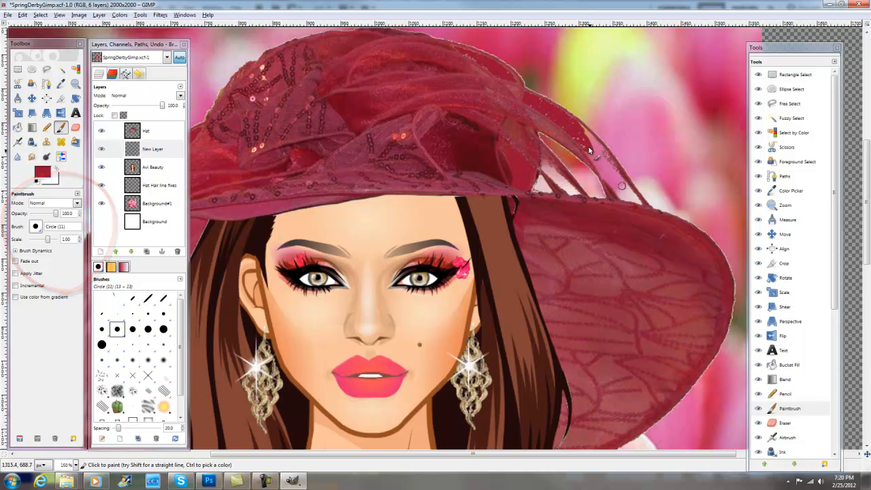
pyautogui.moveTo(610, 180); pyautogui.dragTo(637, 206)
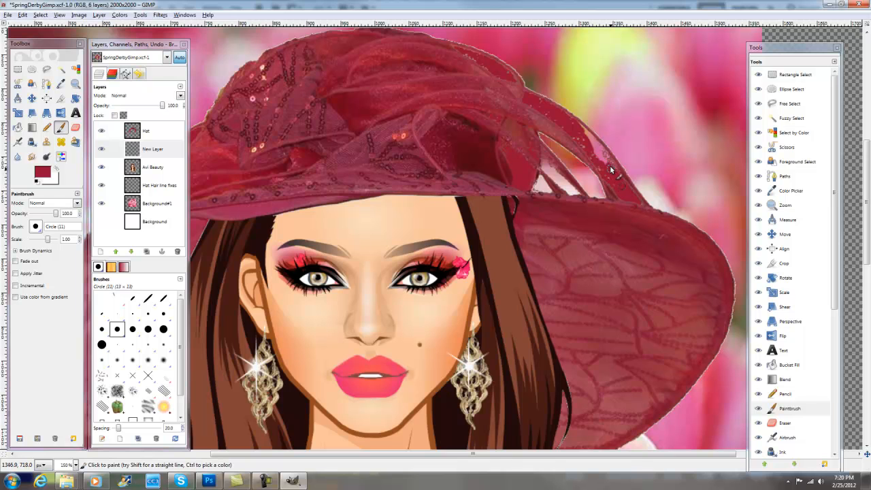
pyautogui.moveTo(603, 162); pyautogui.dragTo(582, 129)
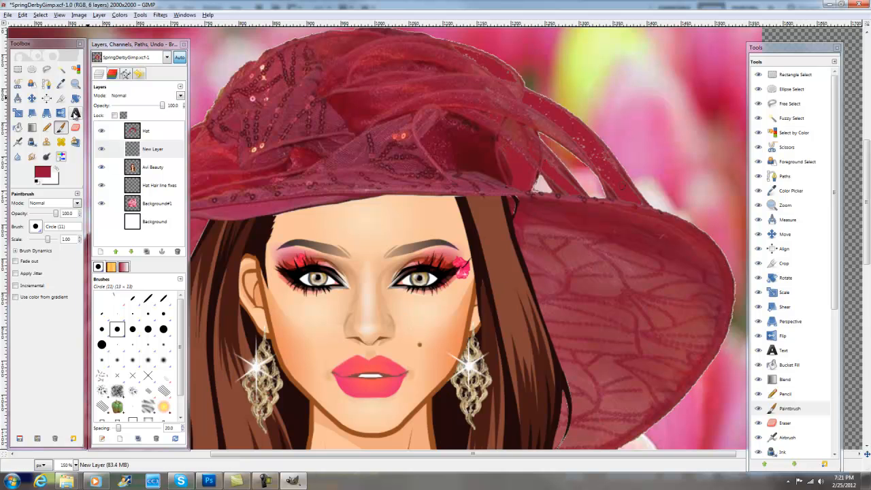
# - Rename New Layer as Ribbon Fixes and lower its opacity to about 51.4
pyautogui.click(76, 83)
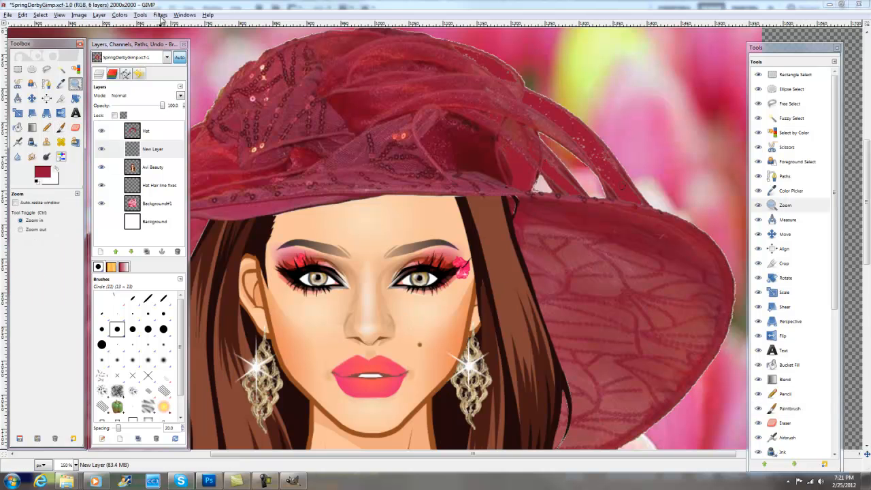
pyautogui.click(59, 14)
pyautogui.moveTo(77, 45)
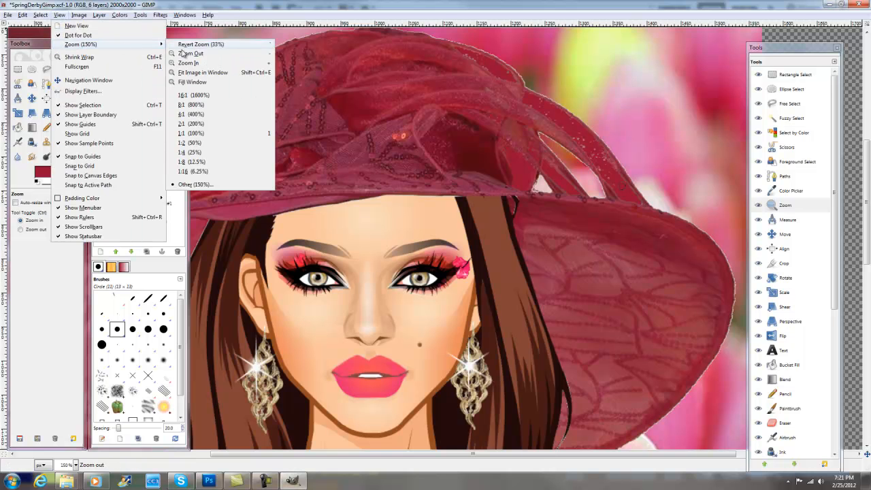
pyautogui.click(202, 72)
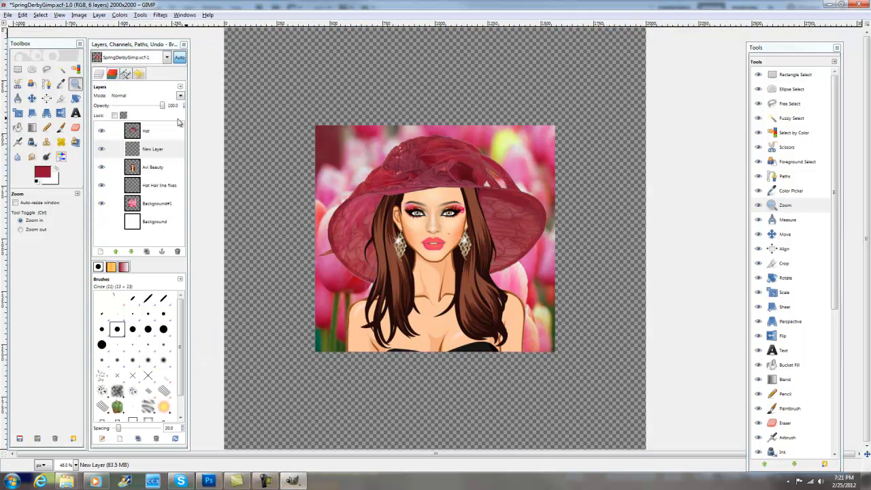
pyautogui.click(150, 152)
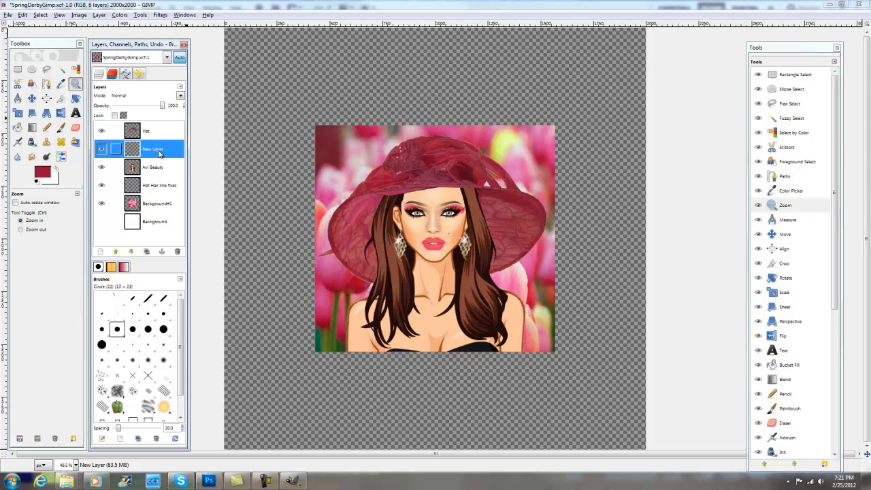
pyautogui.doubleClick(161, 150)
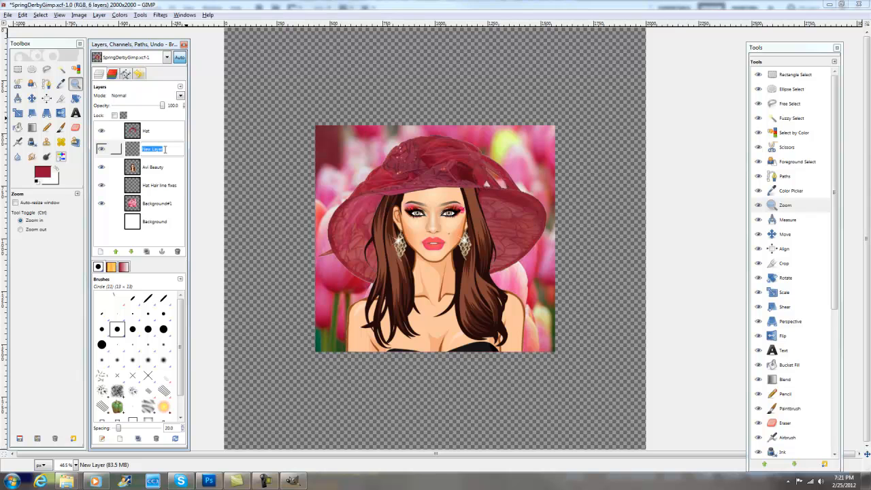
pyautogui.write('B')
pyautogui.write('ibbon Fixes')
pyautogui.press('Return')
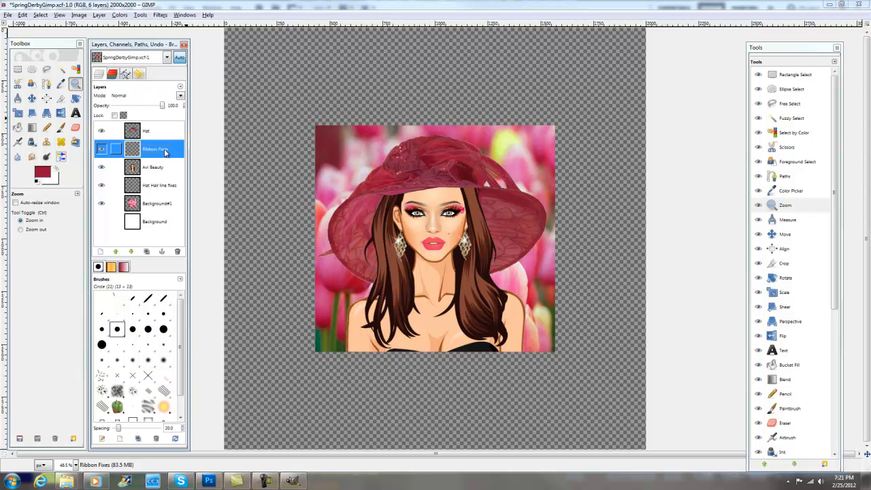
pyautogui.moveTo(161, 107); pyautogui.dragTo(141, 108)
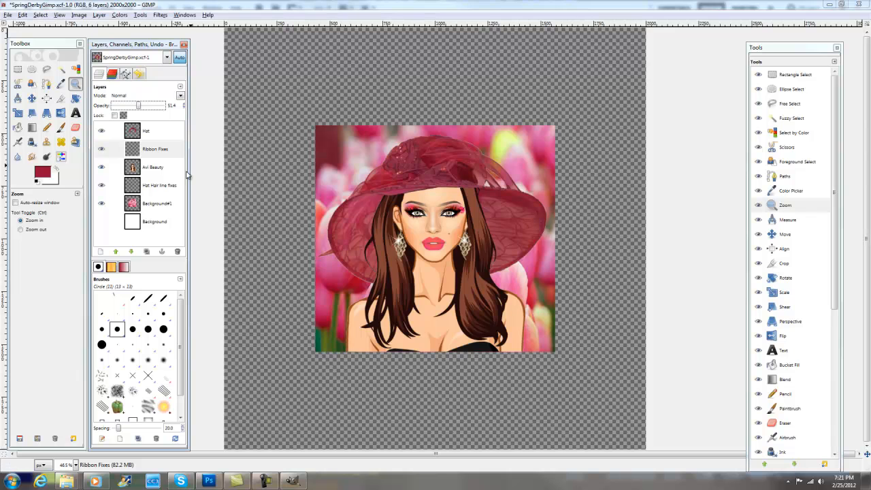
# - On the Avi Beauty layer, paint both cups of the black strapless top crimson, leaving the right-hand side edge black
pyautogui.click(152, 170)
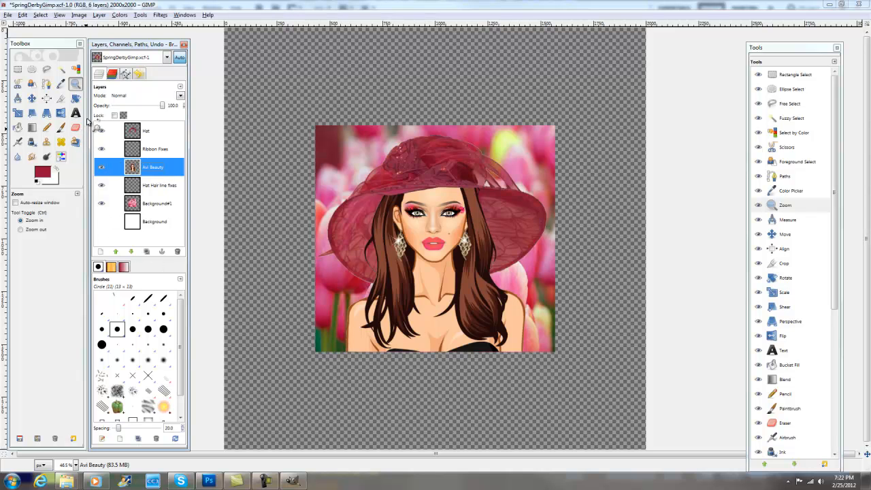
pyautogui.click(76, 87)
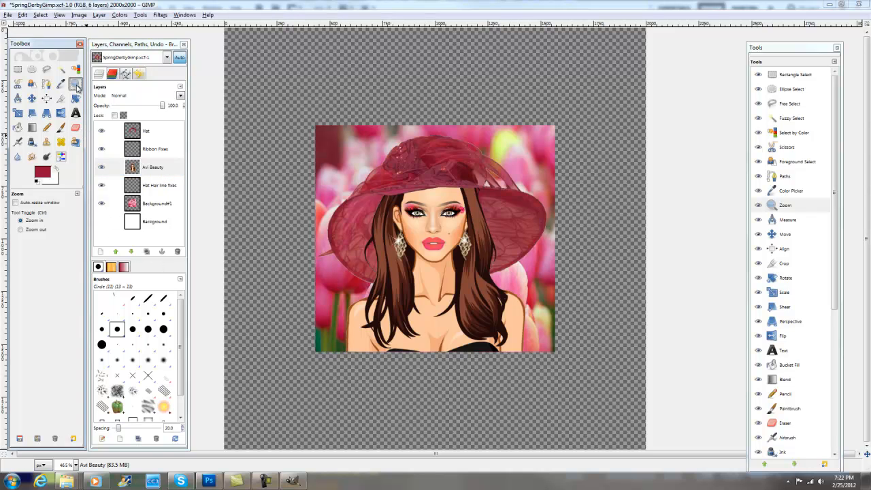
pyautogui.click(449, 354)
pyautogui.click(470, 356)
pyautogui.click(486, 356)
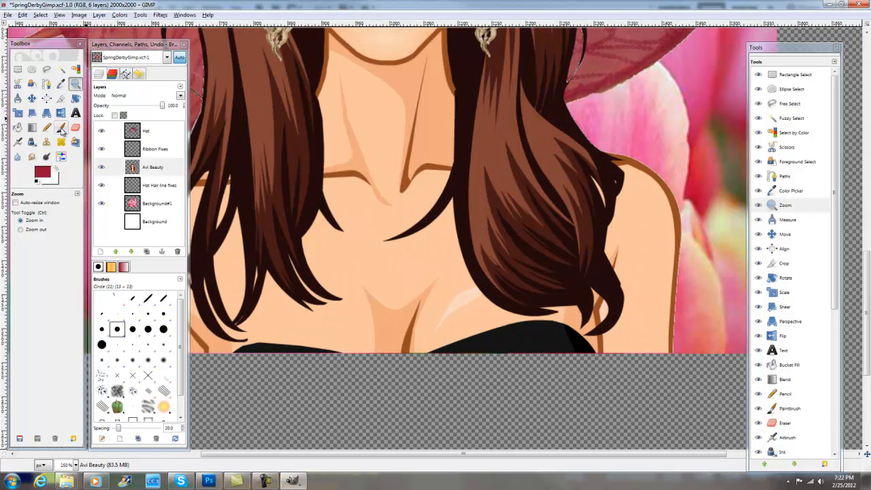
pyautogui.click(60, 128)
pyautogui.moveTo(480, 350); pyautogui.dragTo(442, 359)
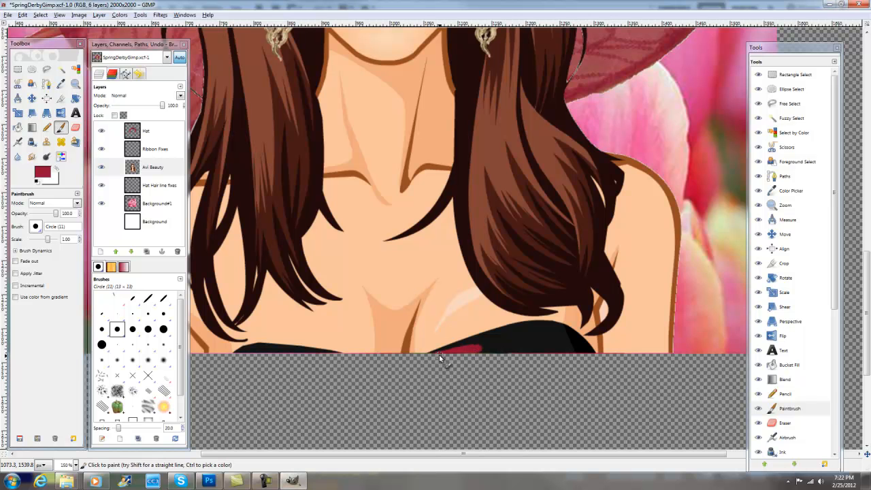
pyautogui.moveTo(444, 354)
pyautogui.mouseDown()
pyautogui.moveTo(498, 339)
pyautogui.moveTo(479, 348)
pyautogui.moveTo(567, 352)
pyautogui.moveTo(557, 330)
pyautogui.mouseUp()
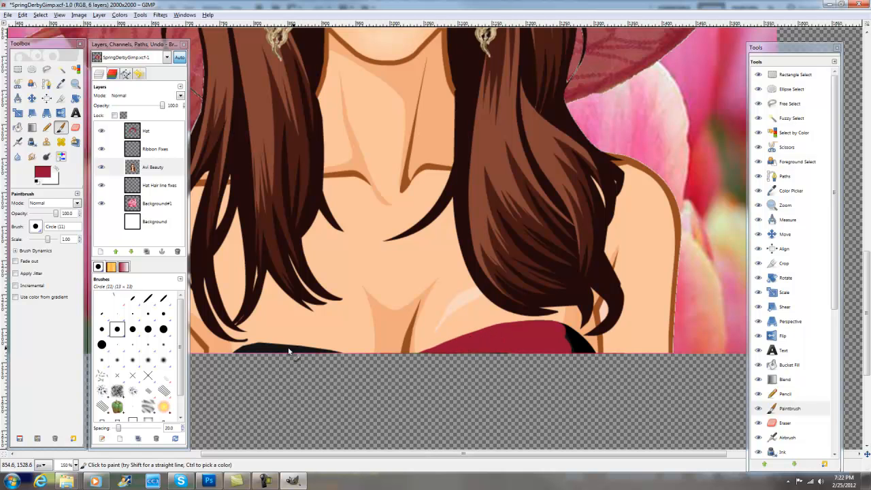
pyautogui.moveTo(236, 352); pyautogui.dragTo(310, 352)
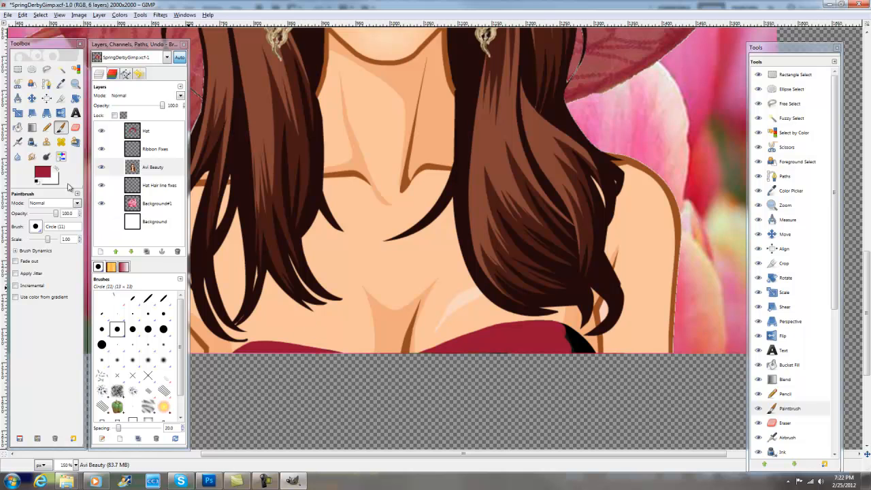
# - Darken the foreground colour to 7a0d2b and paint the remaining black side edge of the top with it
pyautogui.click(40, 175)
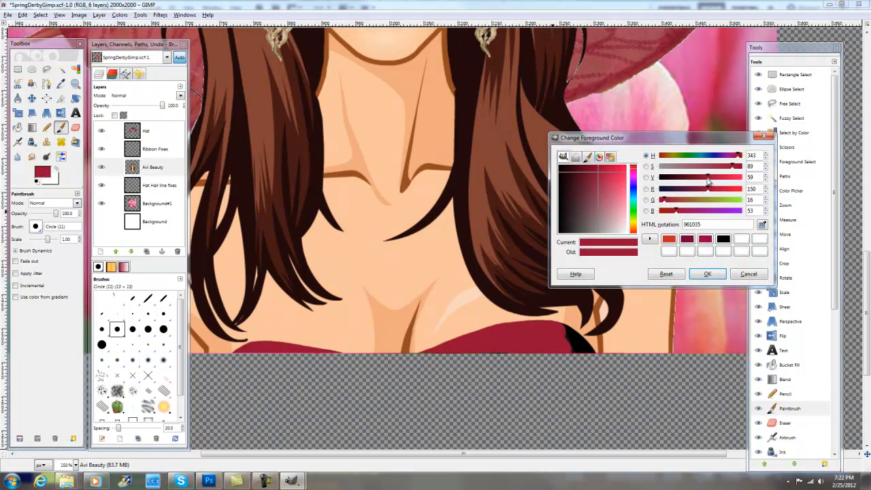
pyautogui.moveTo(708, 178); pyautogui.dragTo(699, 179)
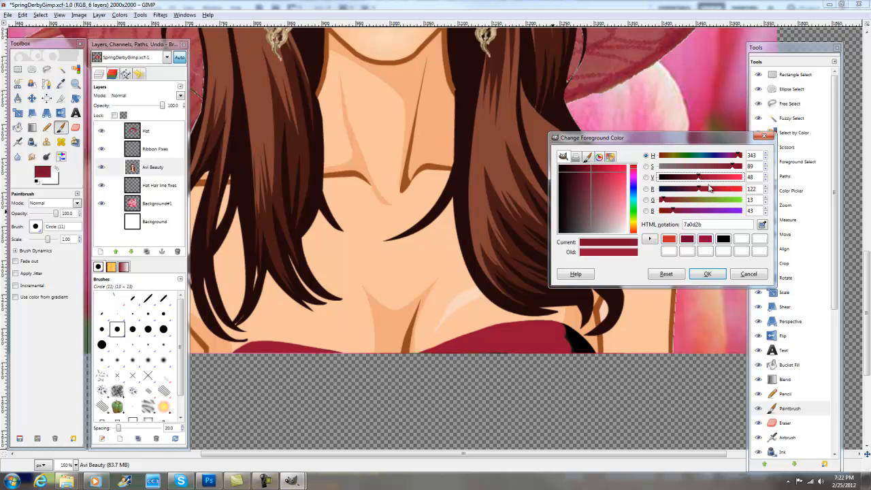
pyautogui.click(704, 276)
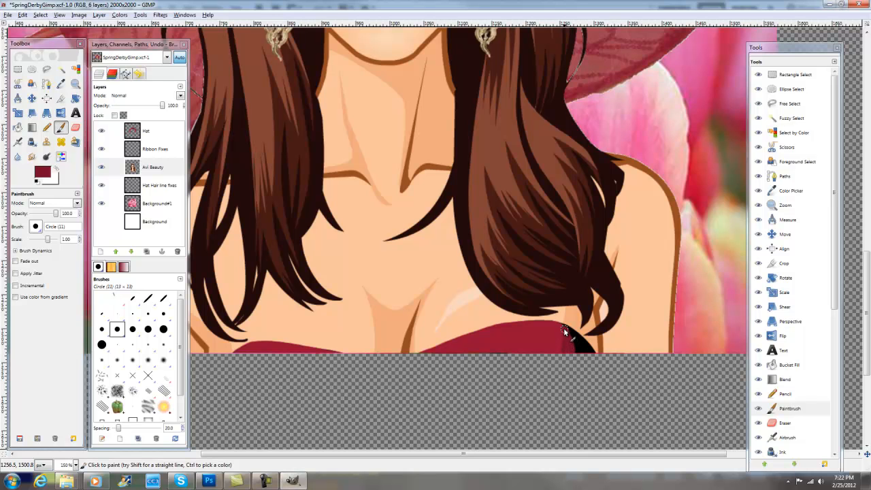
pyautogui.moveTo(567, 330)
pyautogui.mouseDown()
pyautogui.moveTo(592, 356)
pyautogui.moveTo(569, 332)
pyautogui.mouseUp()
pyautogui.moveTo(562, 341)
pyautogui.mouseDown()
pyautogui.moveTo(558, 354)
pyautogui.moveTo(574, 346)
pyautogui.moveTo(563, 331)
pyautogui.moveTo(585, 351)
pyautogui.mouseUp()
pyautogui.click(59, 15)
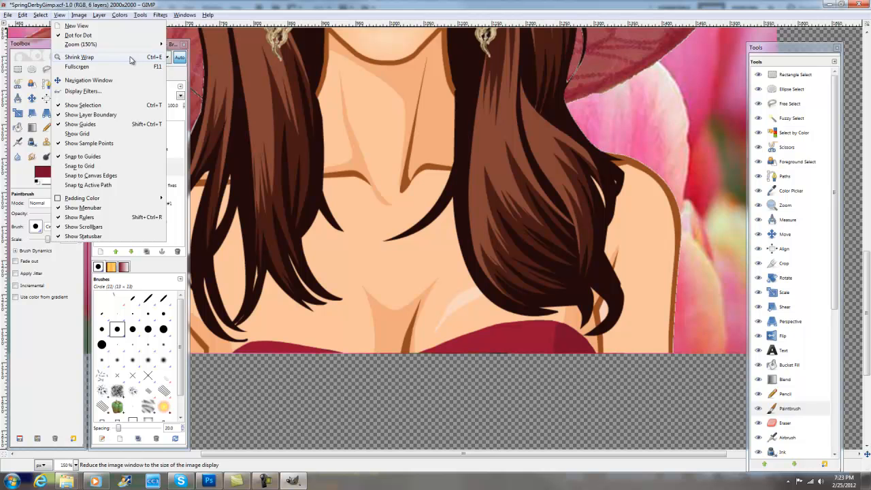
pyautogui.moveTo(160, 42)
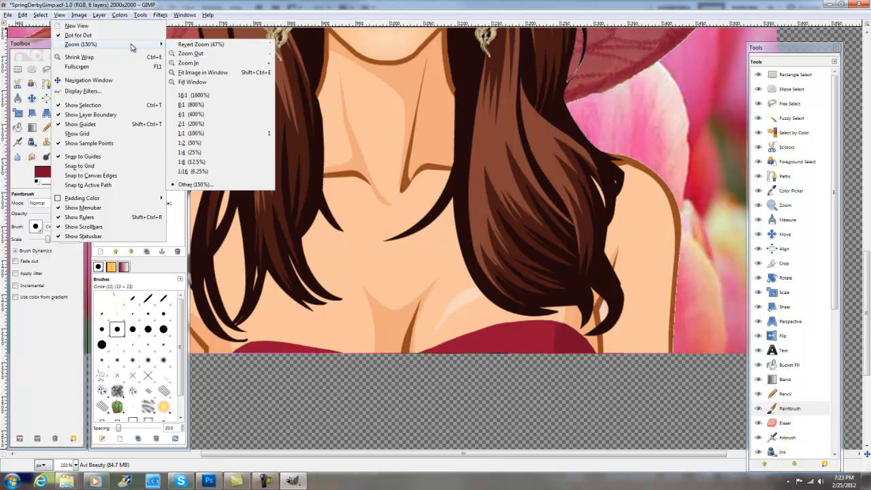
pyautogui.click(203, 72)
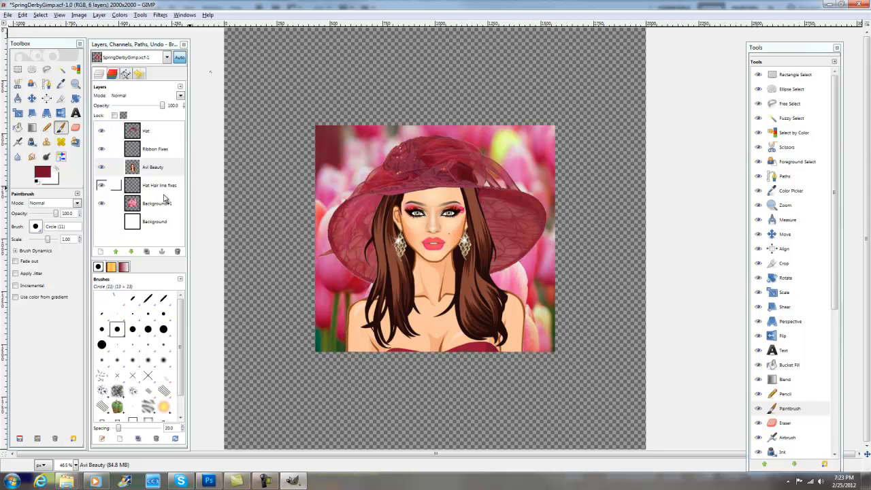
pyautogui.click(158, 134)
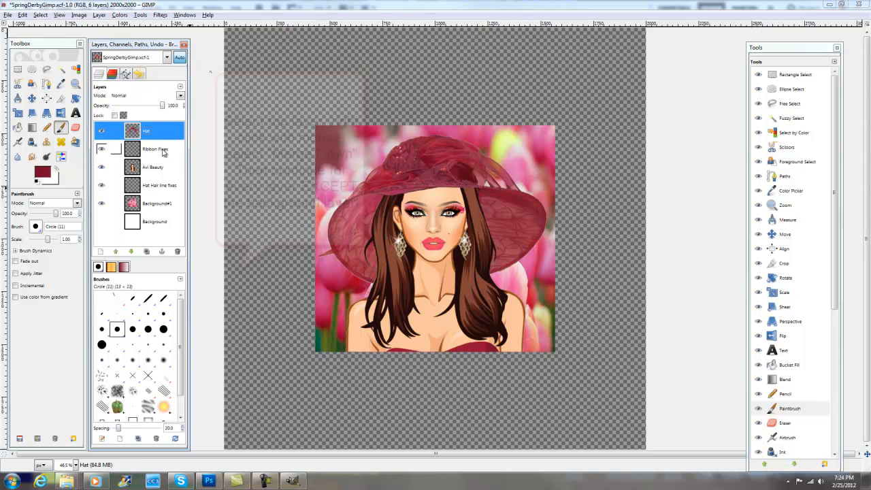
pyautogui.click(161, 152)
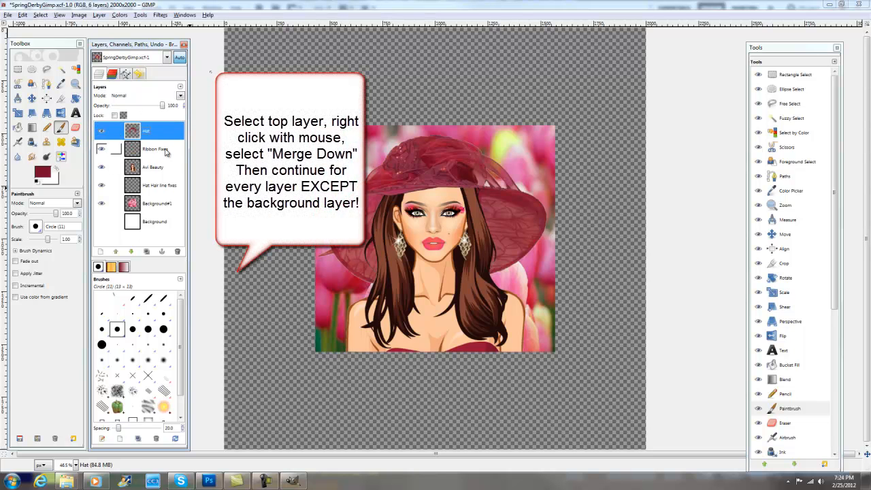
pyautogui.click(163, 191)
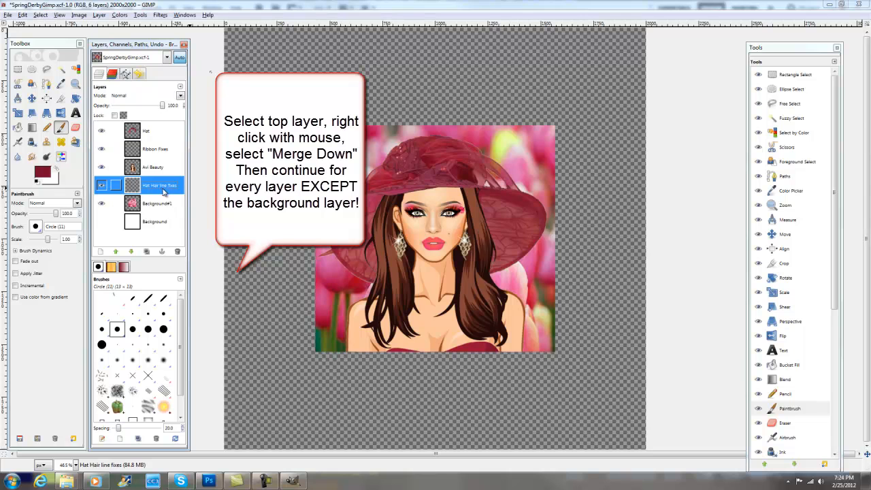
pyautogui.click(159, 138)
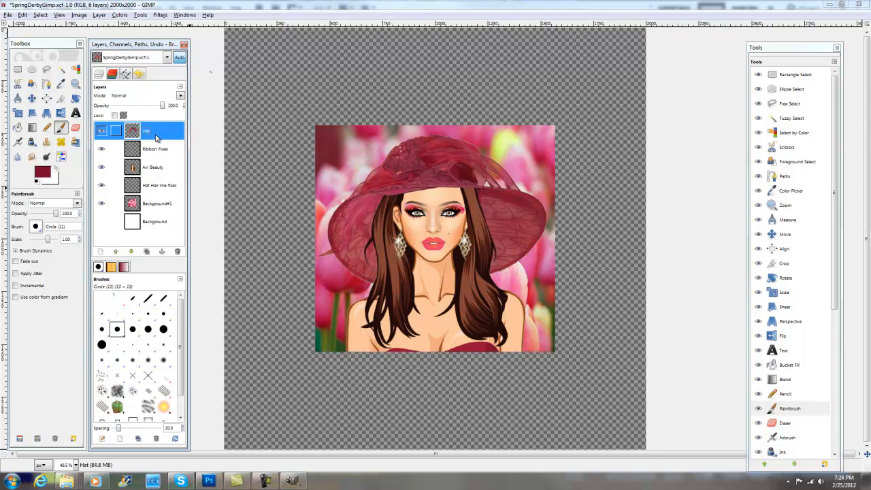
pyautogui.click(162, 187)
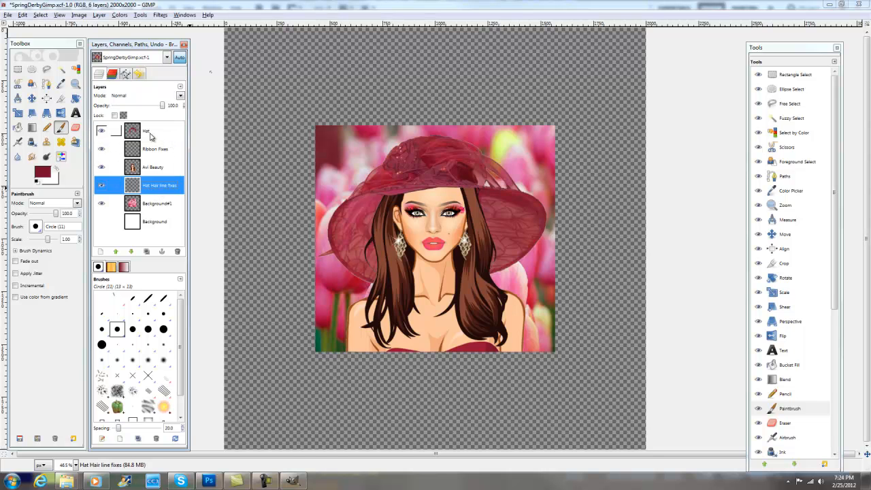
# - Merge the Hat layer down successively through Ribbon Fixes and Avi Beauty into Hat Hair line fixes
pyautogui.click(157, 136)
pyautogui.rightClick(157, 134)
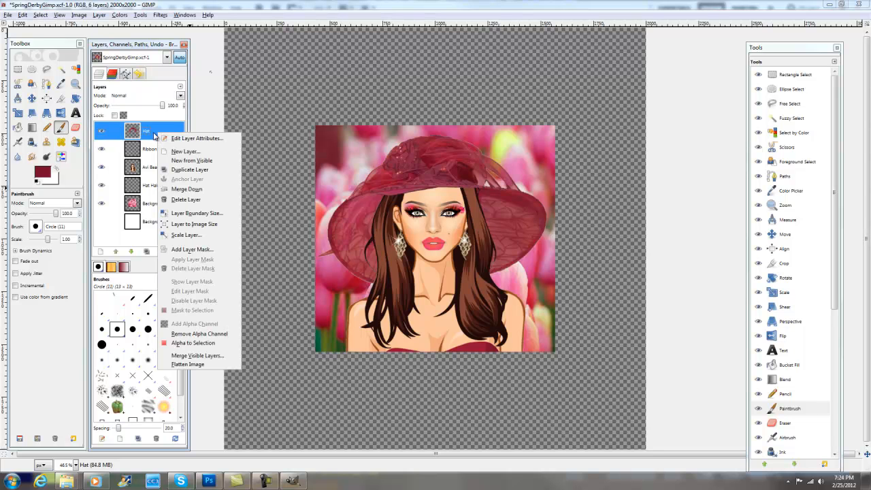
pyautogui.click(187, 189)
pyautogui.rightClick(157, 136)
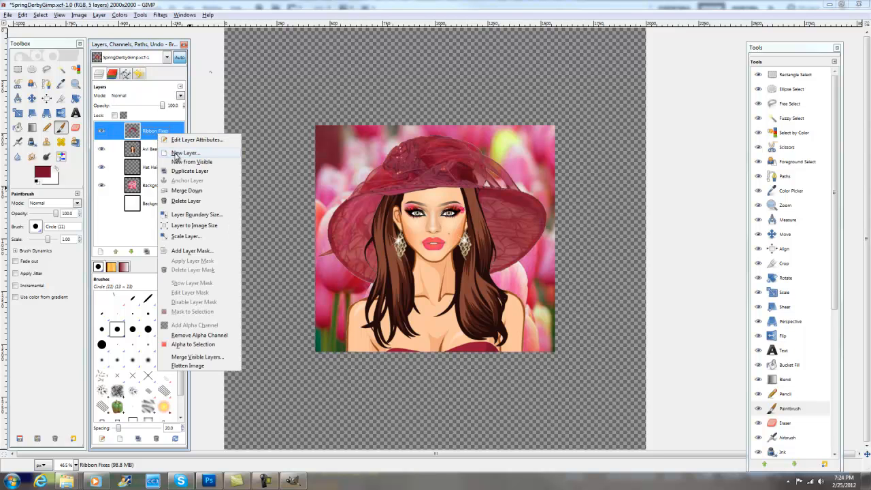
pyautogui.click(187, 190)
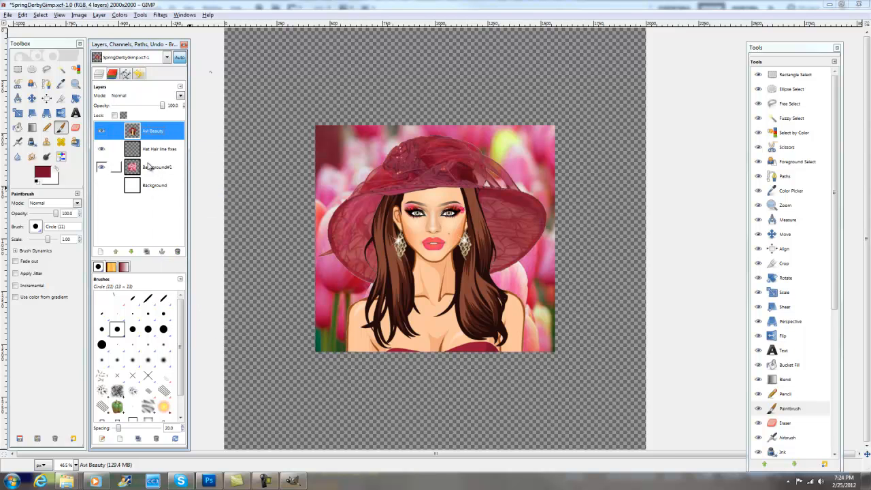
pyautogui.rightClick(155, 134)
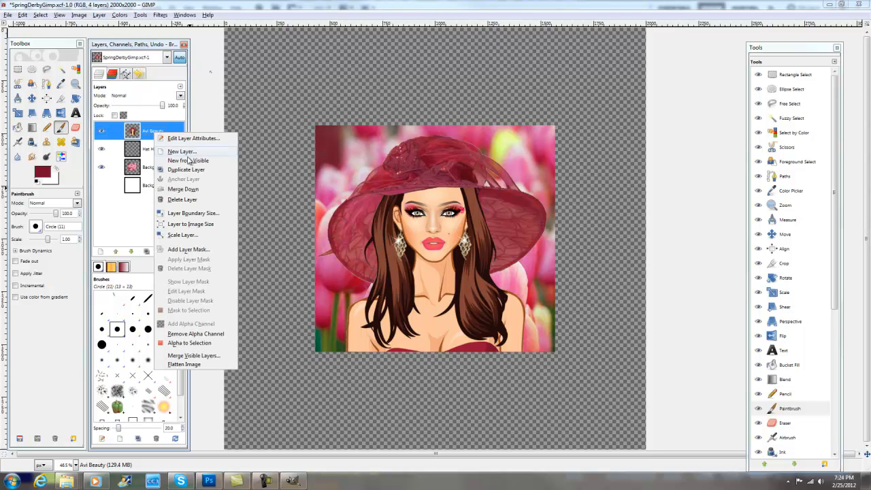
pyautogui.click(183, 189)
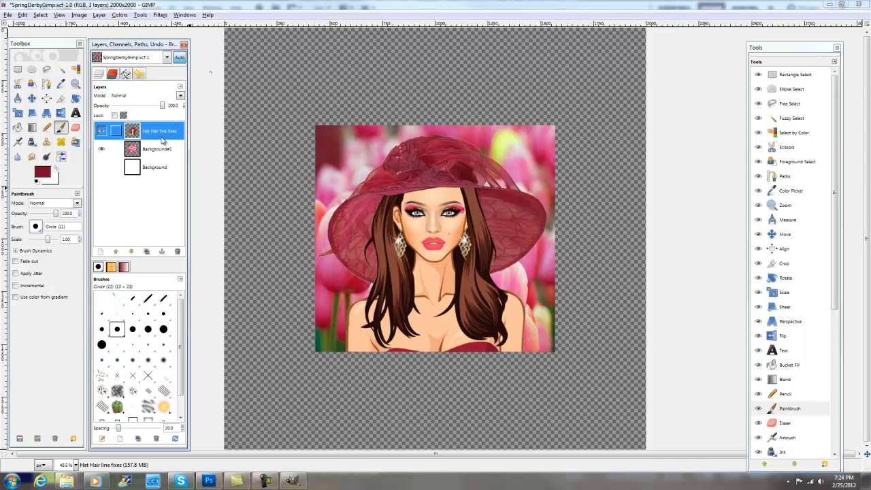
# - Rename the merged avatar and hat layer as Avi
pyautogui.doubleClick(159, 132)
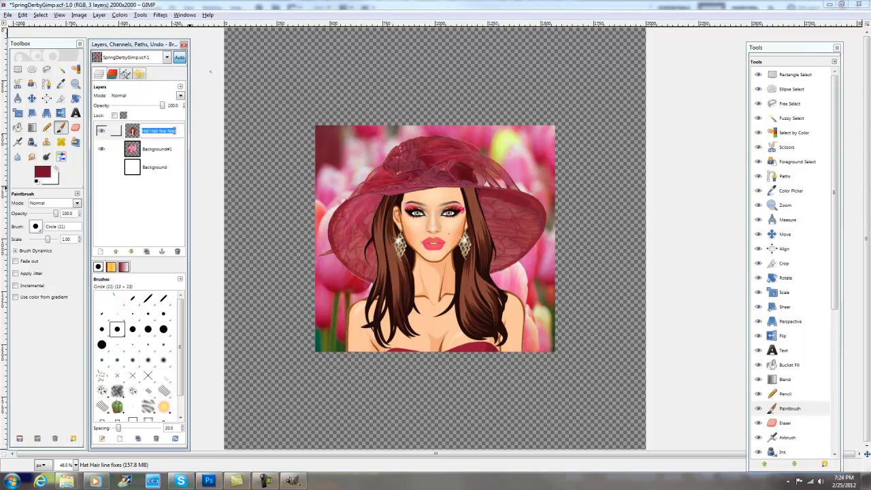
pyautogui.write('Avi')
pyautogui.press('Return')
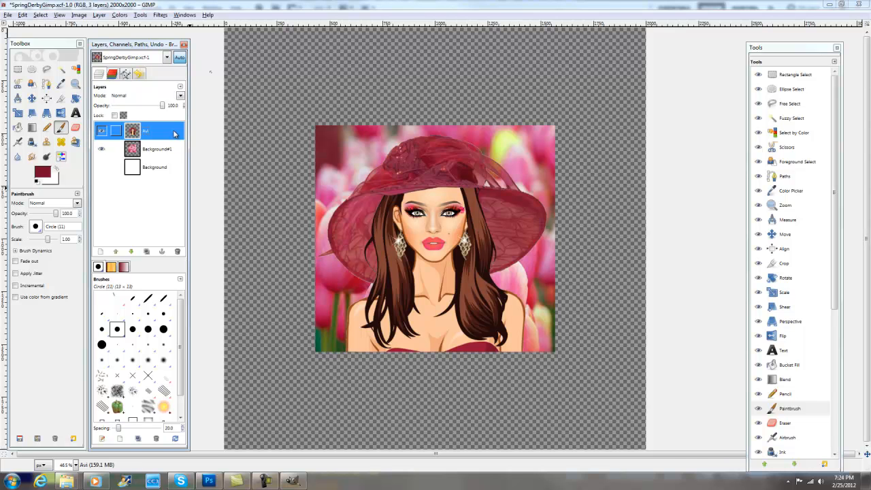
# - Duplicate the Avi layer, hide the copy and make the original Avi layer active
pyautogui.rightClick(150, 133)
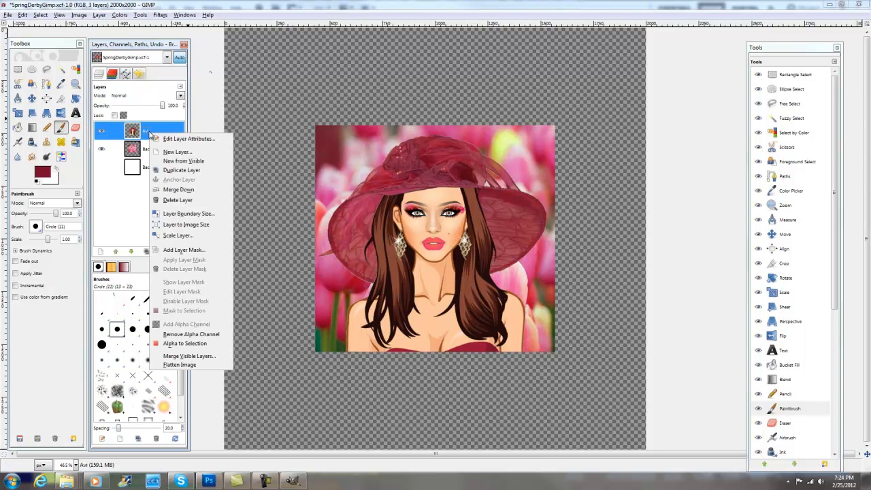
pyautogui.click(171, 169)
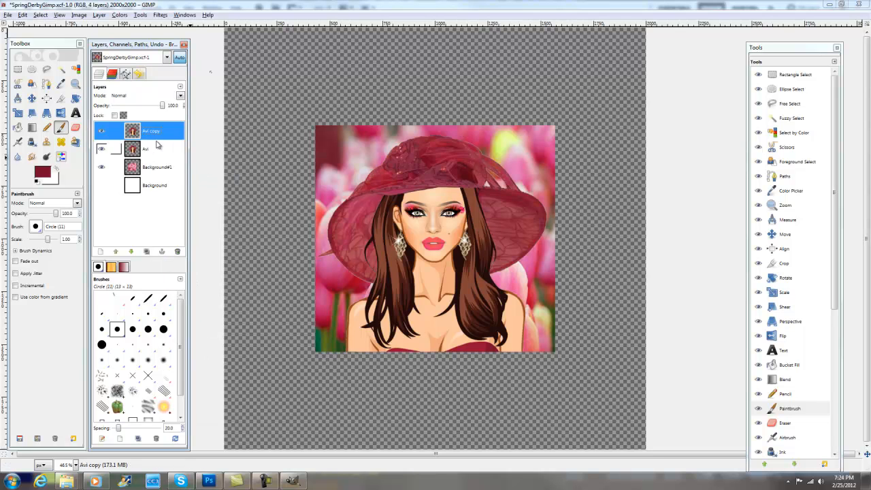
pyautogui.moveTo(153, 135); pyautogui.dragTo(147, 154)
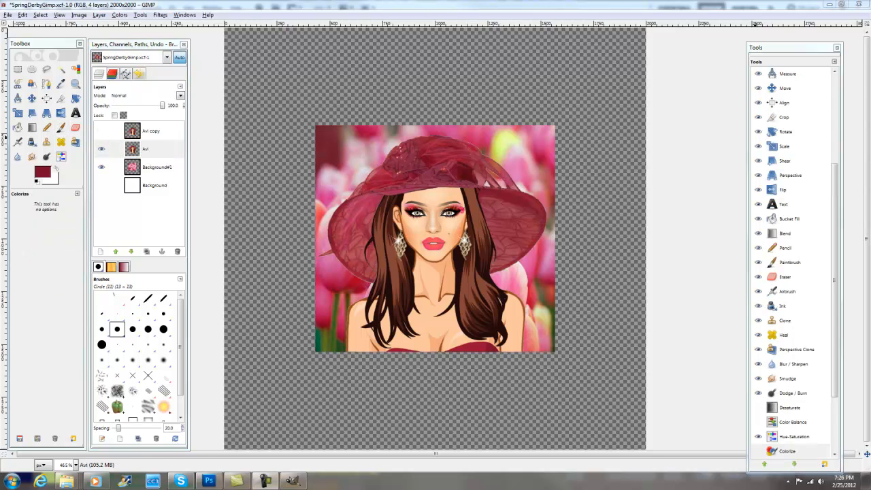
# - Colorize the Avi layer black with hue 360, saturation 100 and lightness -100, and show the Avi copy layer above it
pyautogui.press('d')
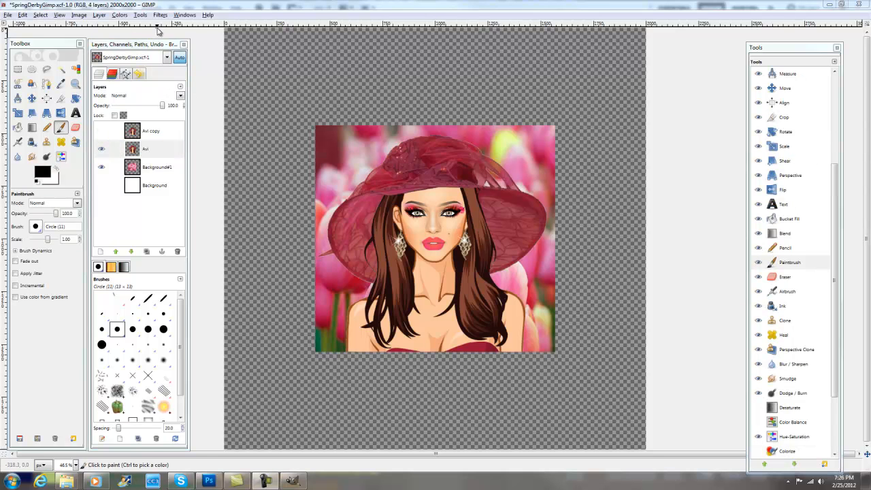
pyautogui.click(120, 15)
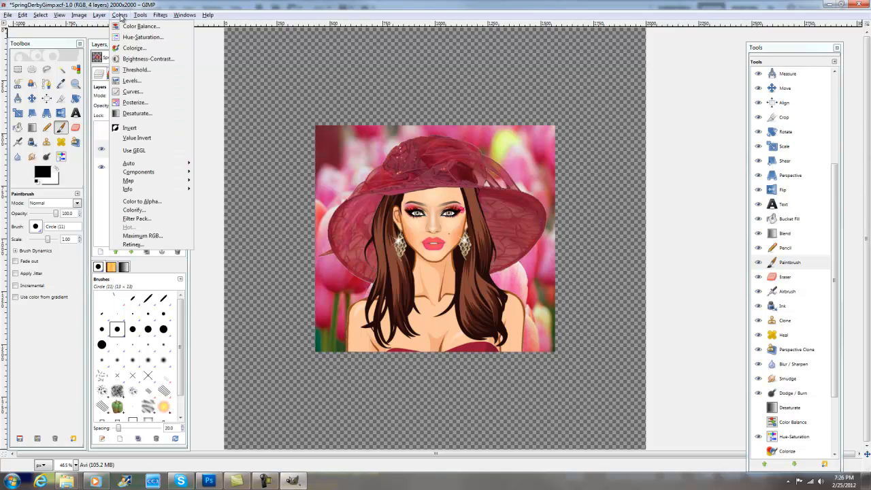
pyautogui.click(134, 47)
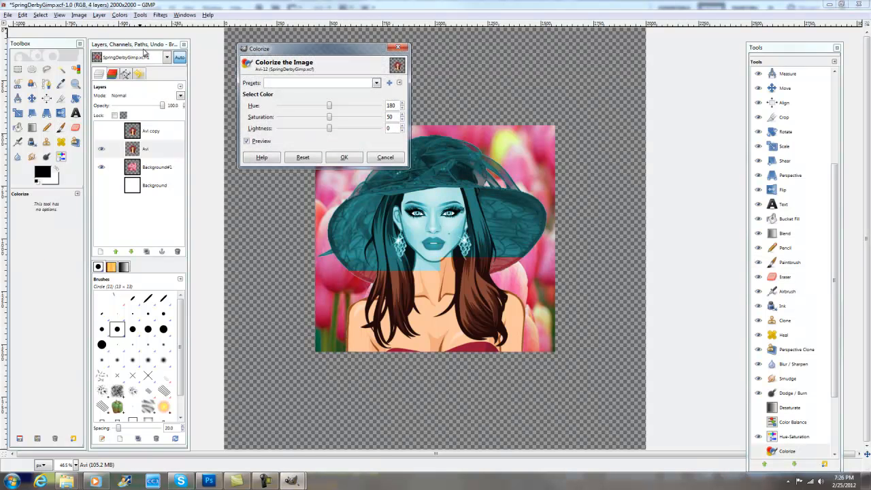
pyautogui.moveTo(329, 105); pyautogui.dragTo(381, 109)
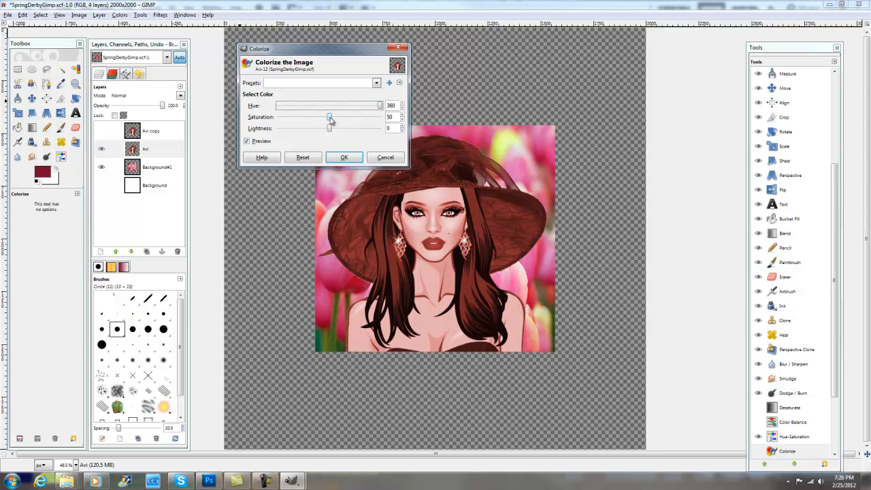
pyautogui.moveTo(329, 119); pyautogui.dragTo(385, 122)
pyautogui.moveTo(332, 128); pyautogui.dragTo(267, 131)
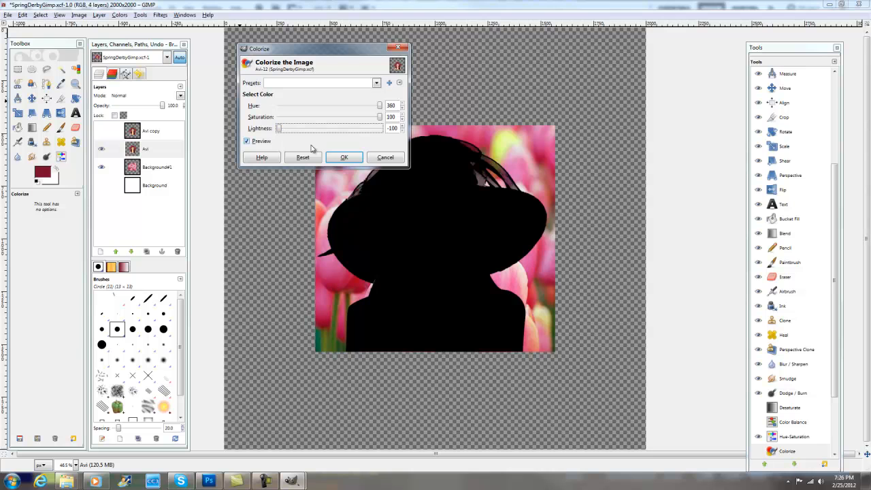
pyautogui.click(345, 157)
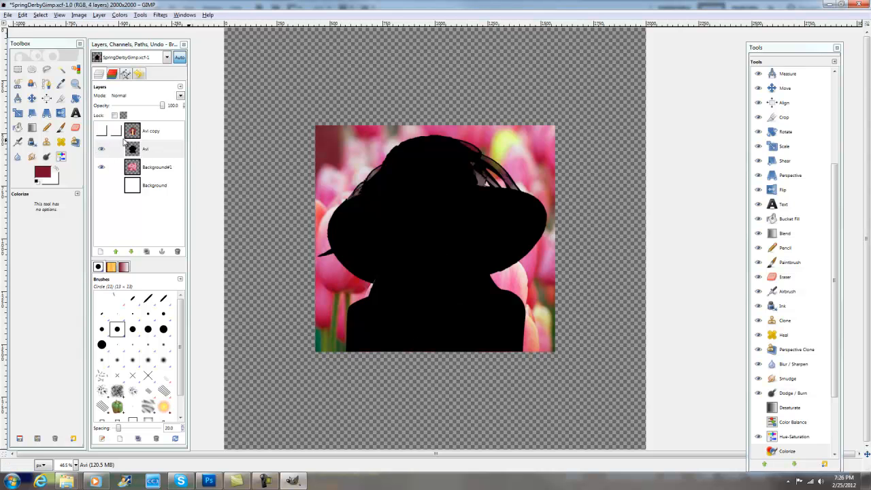
pyautogui.click(102, 133)
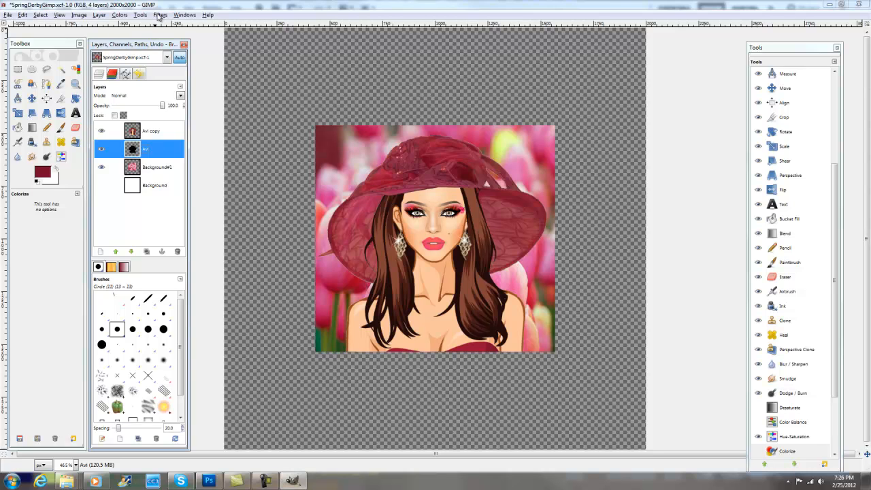
# - Apply a Gaussian Blur to the black Avi layer with a horizontal and vertical radius of 50 px, using the RLE method
pyautogui.click(159, 16)
pyautogui.moveTo(188, 59)
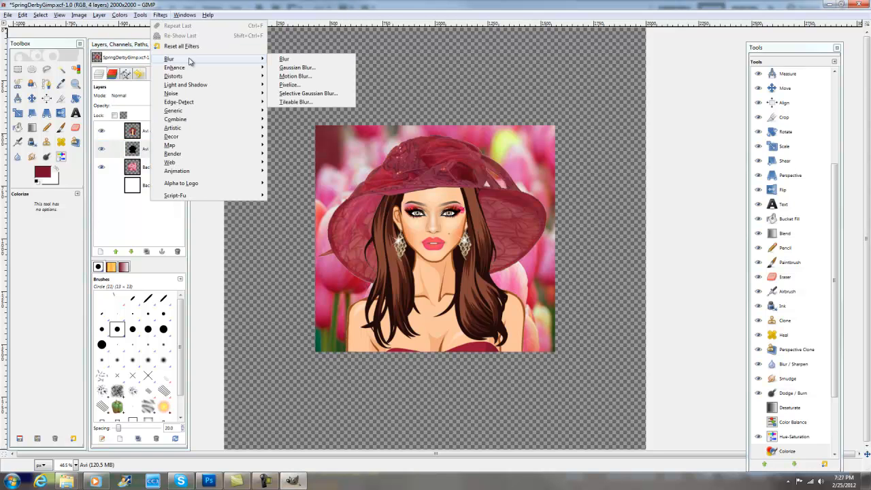
pyautogui.click(294, 68)
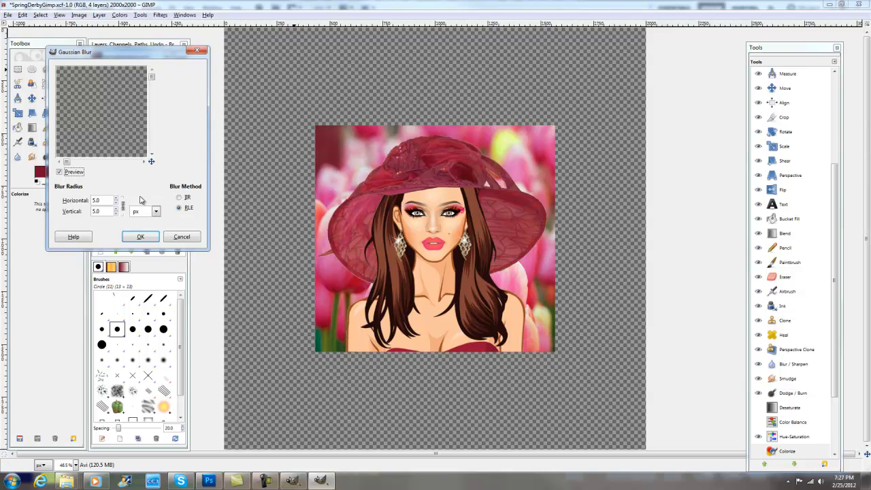
pyautogui.click(117, 198)
pyautogui.click(116, 198)
pyautogui.click(116, 199)
pyautogui.click(116, 198)
pyautogui.click(116, 199)
pyautogui.click(116, 199)
pyautogui.click(115, 198)
pyautogui.click(115, 199)
pyautogui.click(116, 198)
pyautogui.click(116, 199)
pyautogui.click(116, 199)
pyautogui.click(115, 198)
pyautogui.click(116, 199)
pyautogui.click(116, 199)
pyautogui.click(117, 199)
pyautogui.click(116, 199)
pyautogui.click(115, 198)
pyautogui.click(116, 199)
pyautogui.click(115, 198)
pyautogui.click(116, 199)
pyautogui.click(116, 199)
pyautogui.click(116, 199)
pyautogui.click(116, 200)
pyautogui.click(116, 199)
pyautogui.click(116, 199)
pyautogui.click(116, 199)
pyautogui.click(141, 237)
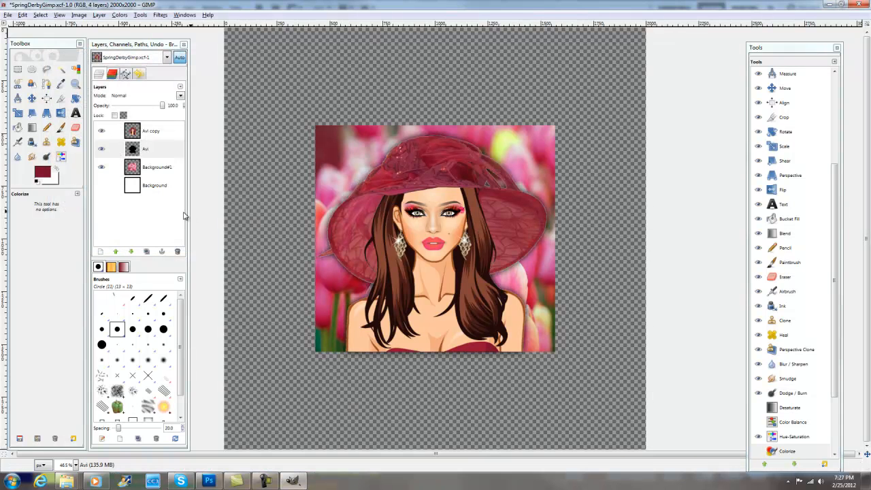
# - Apply a Gaussian Blur with a 30 px horizontal and vertical radius to the black Avi shadow layer
pyautogui.click(160, 15)
pyautogui.moveTo(181, 69)
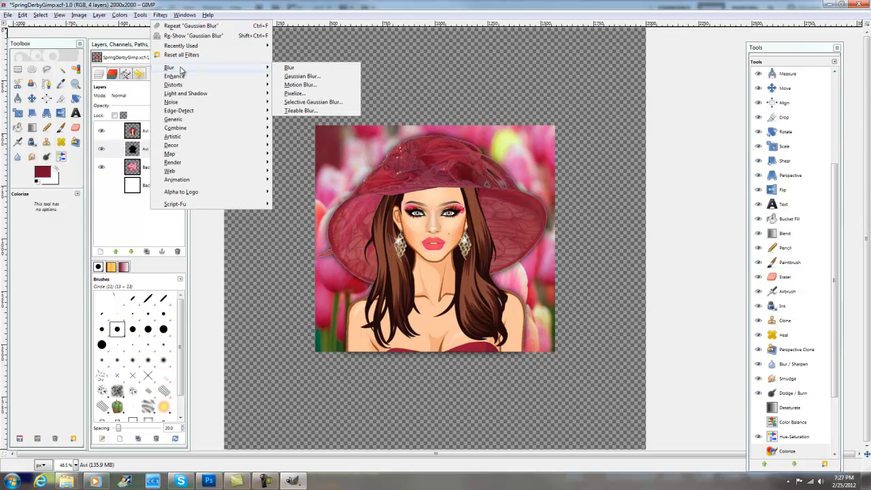
pyautogui.click(313, 76)
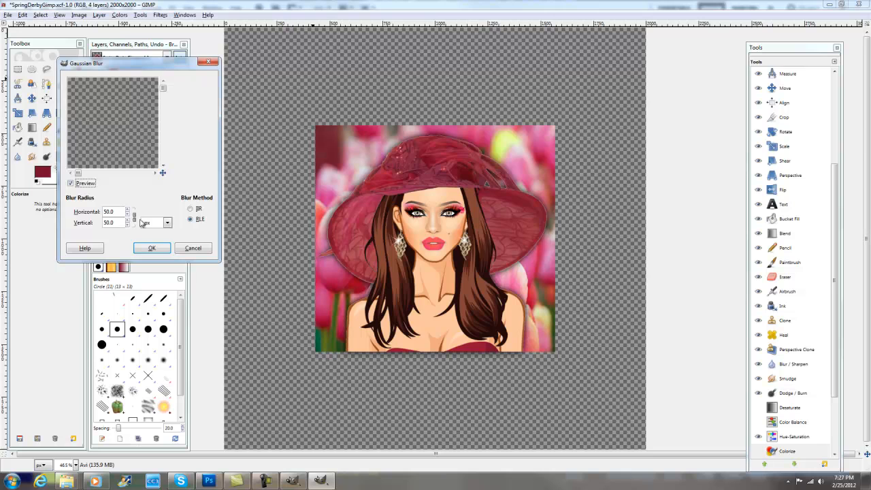
pyautogui.click(127, 225)
pyautogui.click(128, 226)
pyautogui.click(153, 248)
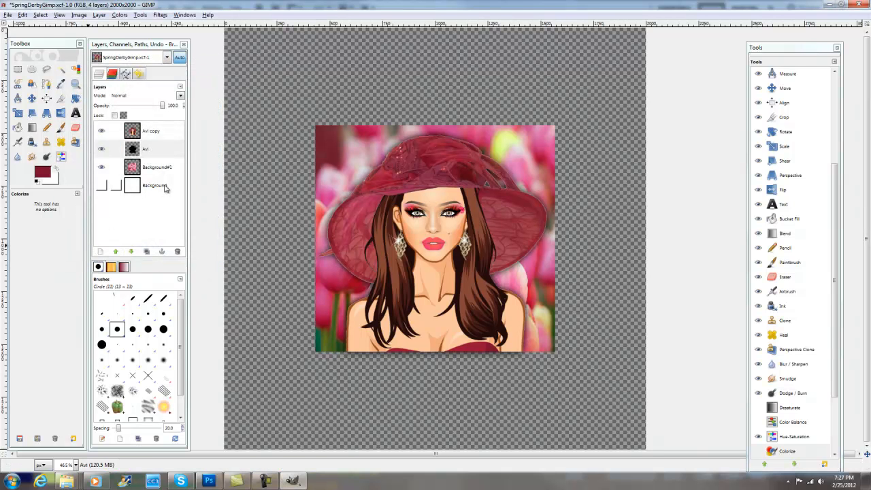
# - Lower the opacity of the black Avi shadow layer to 94.4
pyautogui.click(162, 151)
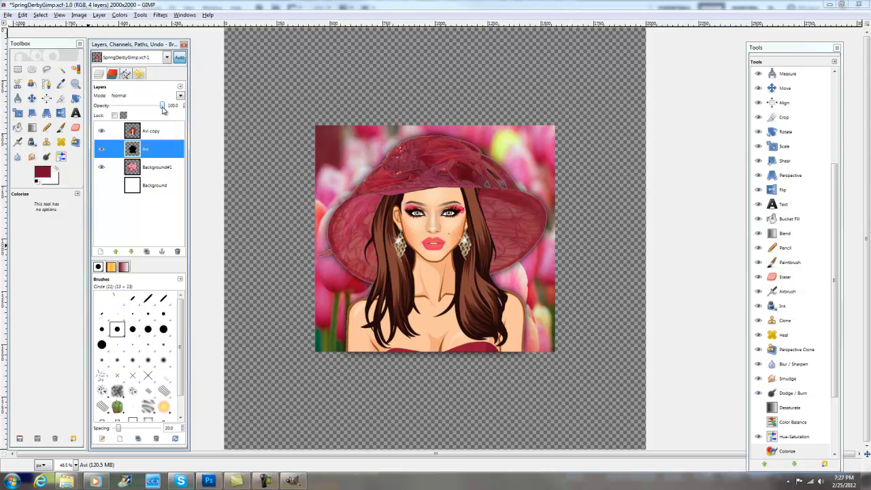
pyautogui.click(164, 107)
pyautogui.moveTo(164, 110)
pyautogui.mouseDown()
pyautogui.moveTo(151, 109)
pyautogui.moveTo(170, 110)
pyautogui.moveTo(162, 109)
pyautogui.mouseUp()
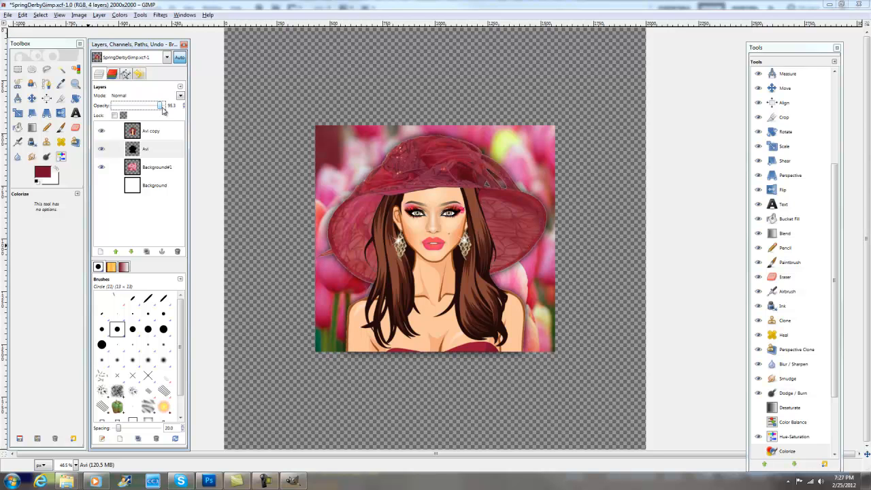
# - Apply another Gaussian Blur to the Avi shadow layer with an increased horizontal and vertical radius
pyautogui.click(159, 15)
pyautogui.moveTo(186, 68)
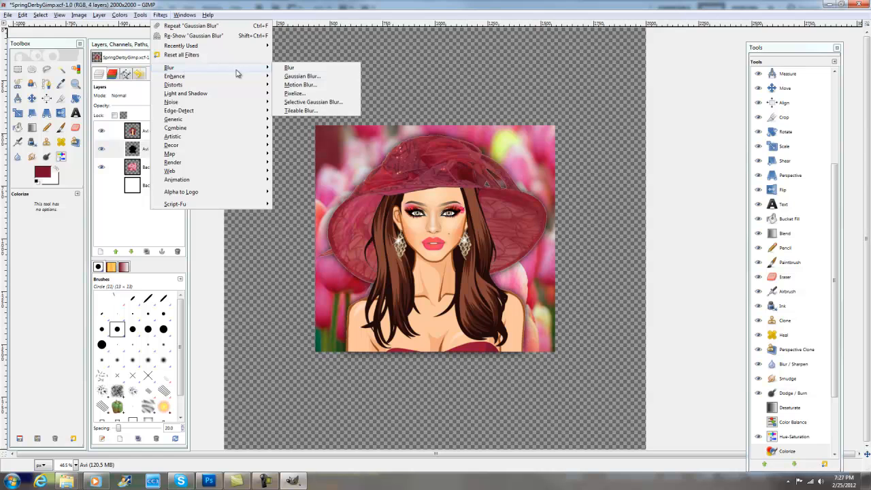
pyautogui.click(298, 74)
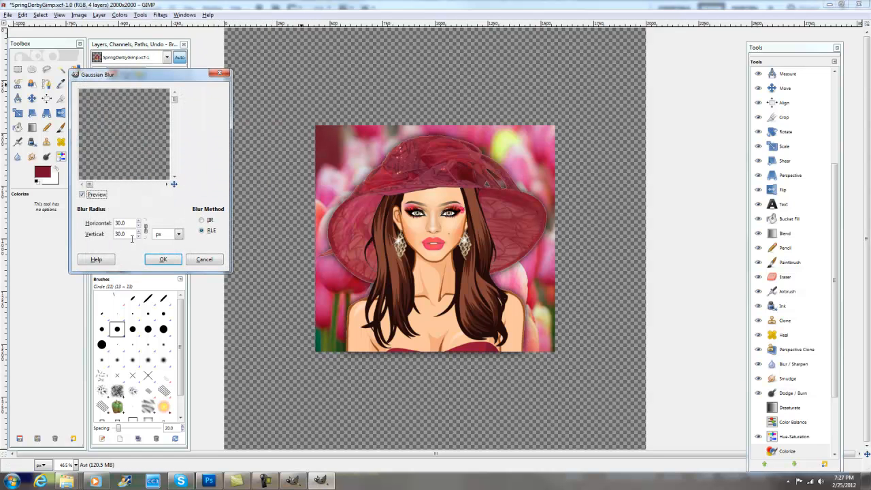
pyautogui.click(138, 221)
pyautogui.click(139, 221)
pyautogui.click(138, 222)
pyautogui.click(137, 221)
pyautogui.click(137, 221)
pyautogui.click(138, 221)
pyautogui.click(139, 222)
pyautogui.click(139, 221)
pyautogui.click(139, 222)
pyautogui.click(139, 221)
pyautogui.click(139, 222)
pyautogui.click(139, 221)
pyautogui.click(163, 260)
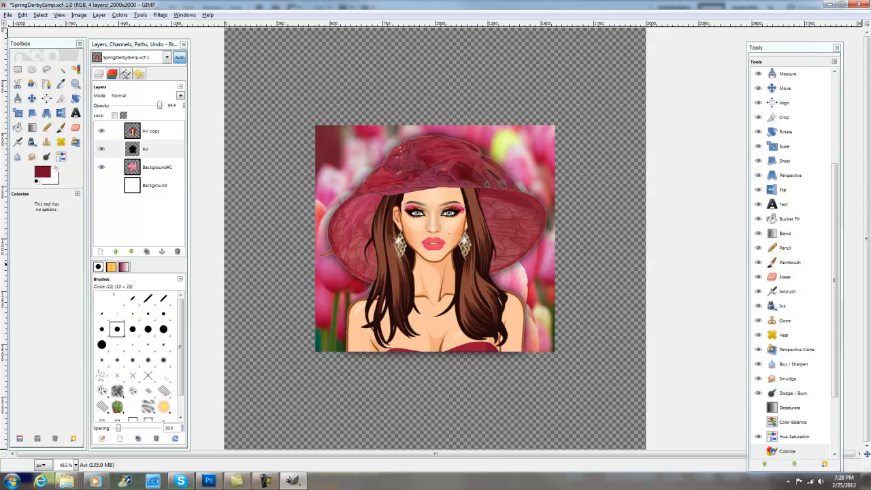
# - Switch to Photoshop and bring up the finished Spring Derby image in fathat3.psd for comparison
pyautogui.click(208, 481)
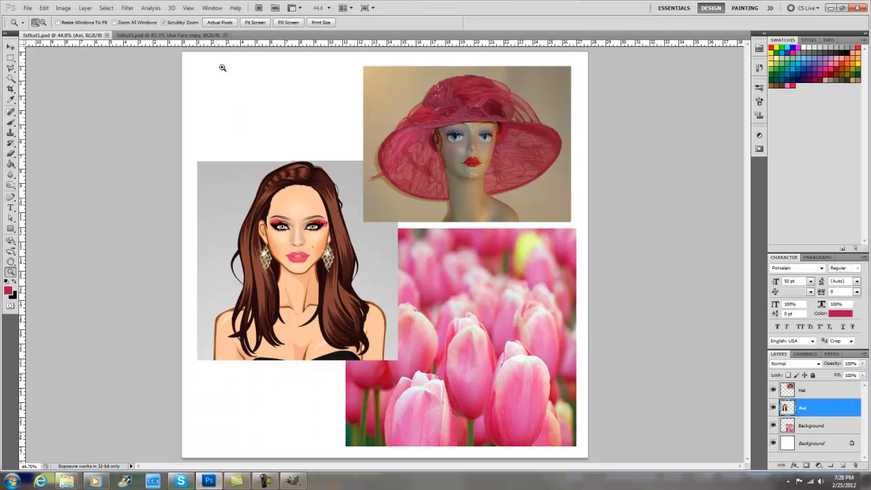
pyautogui.click(170, 36)
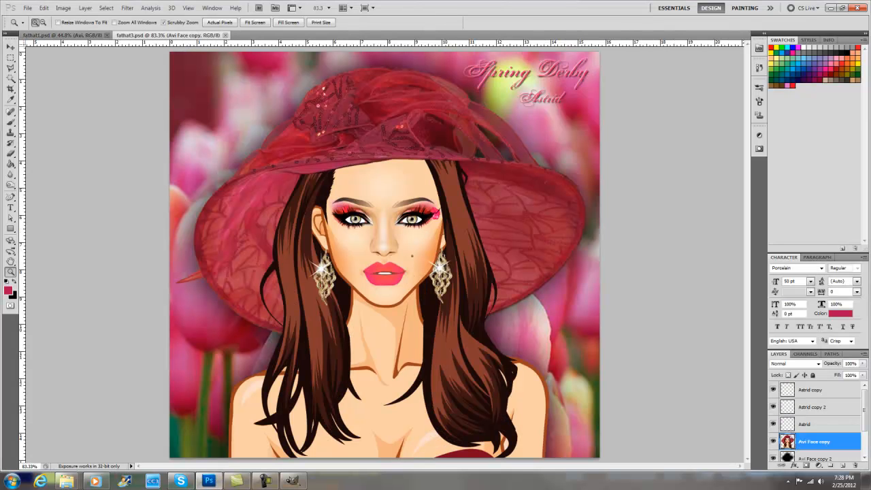